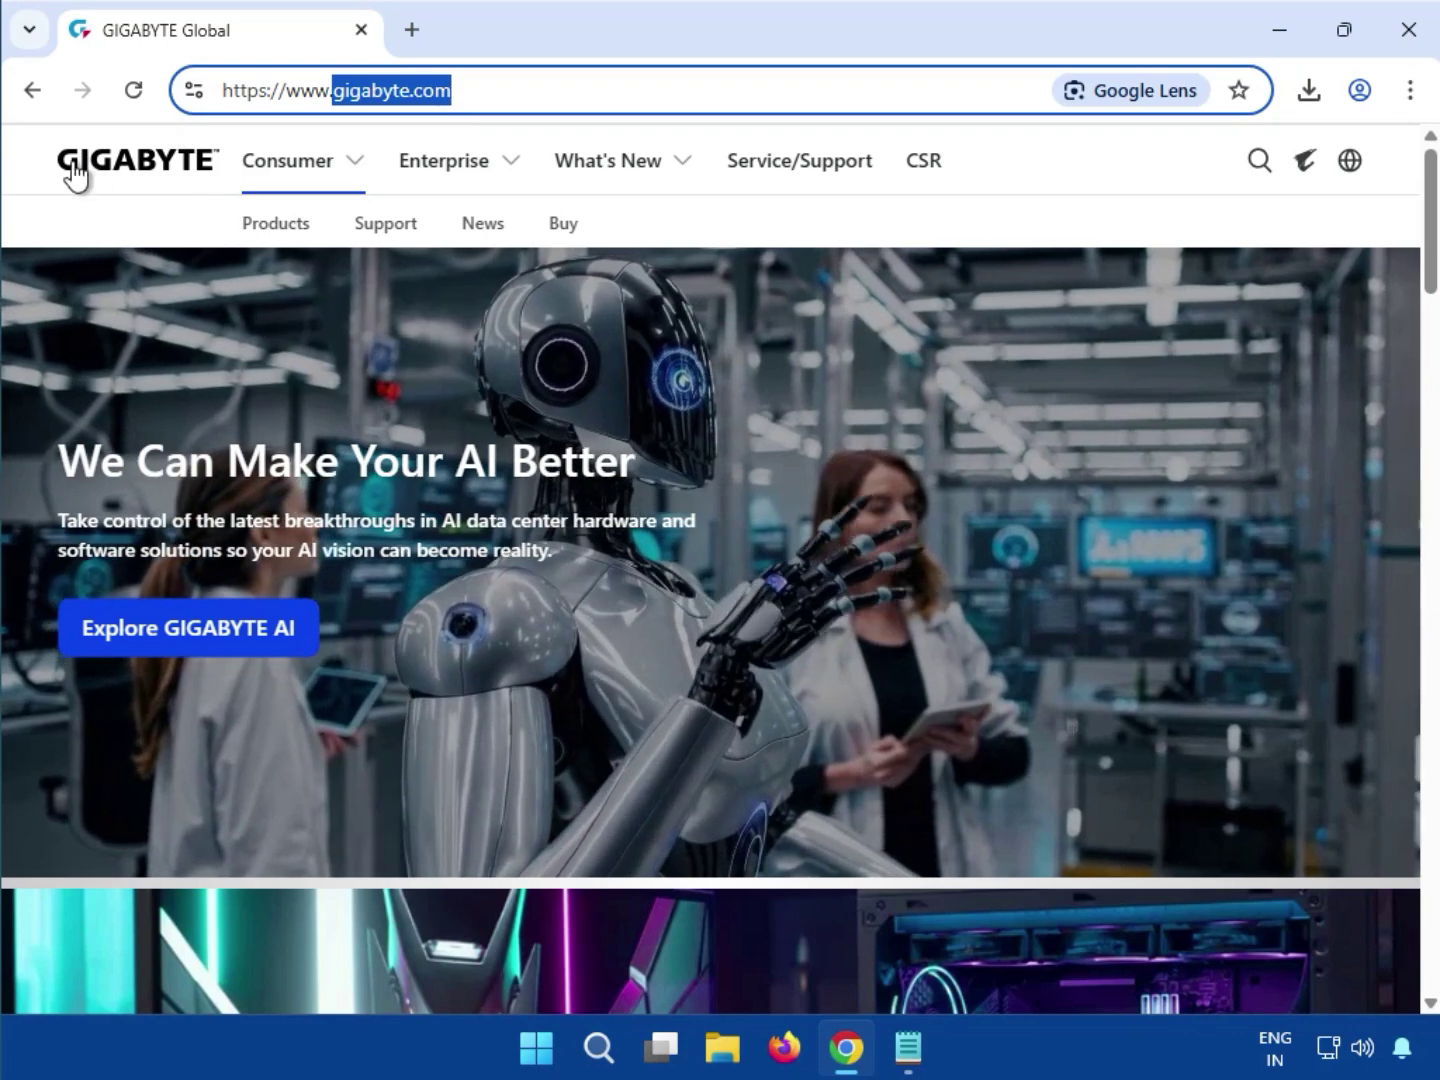
Search the GIGABYTE website for "X670E AORUS XTREME".
click(40, 164)
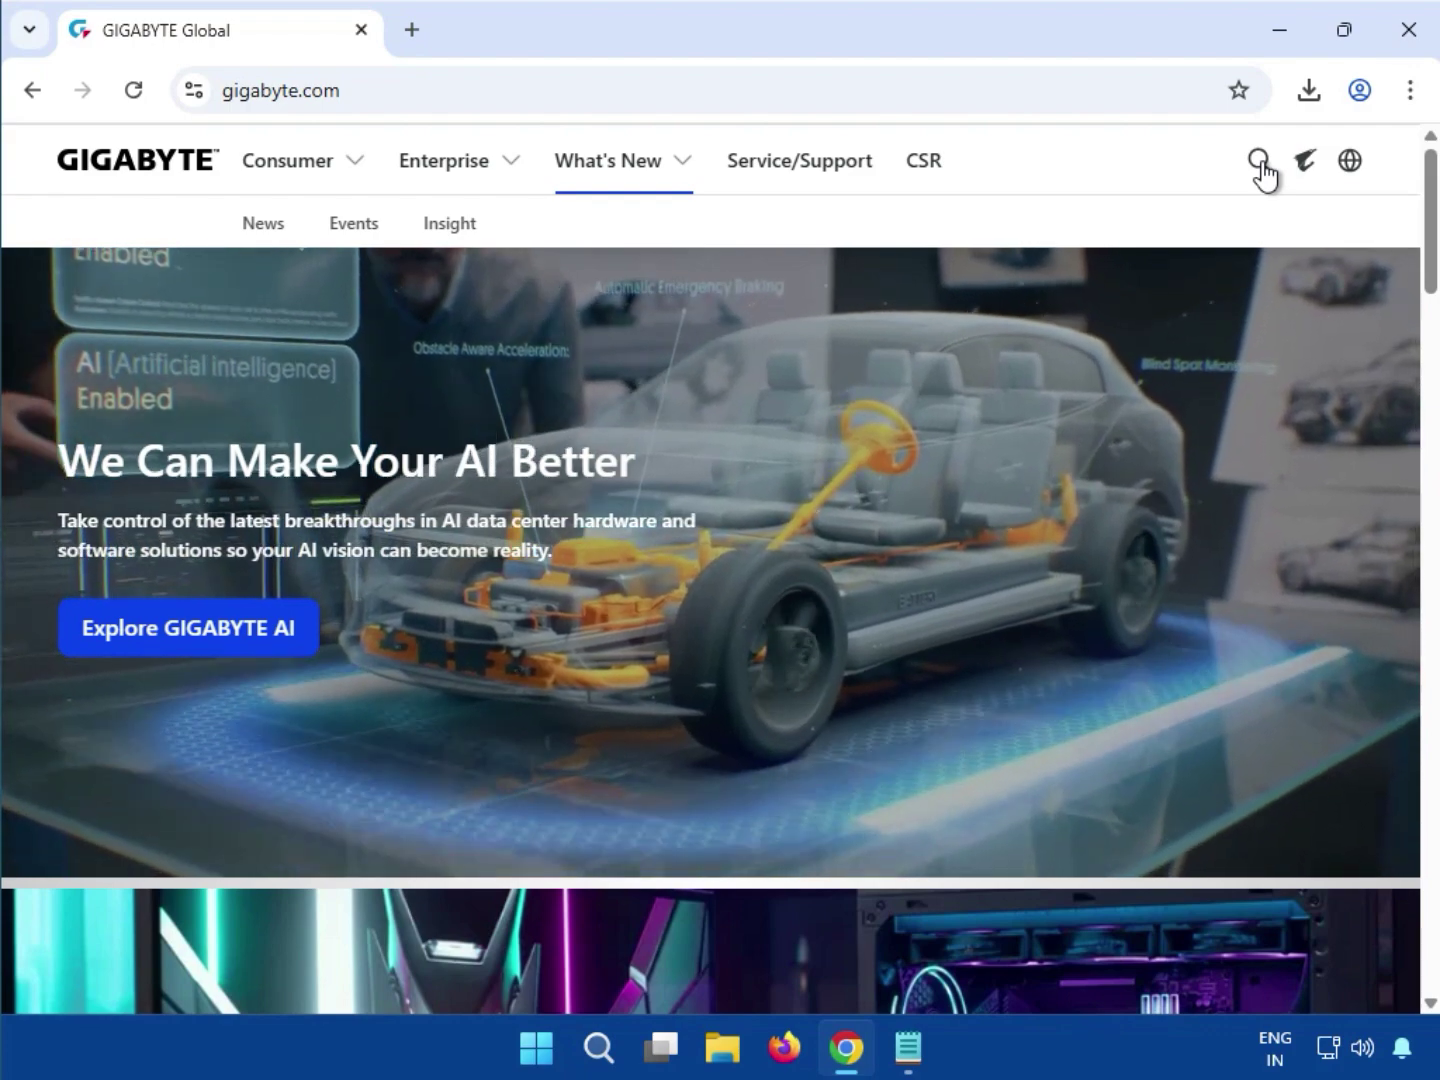
click(1261, 170)
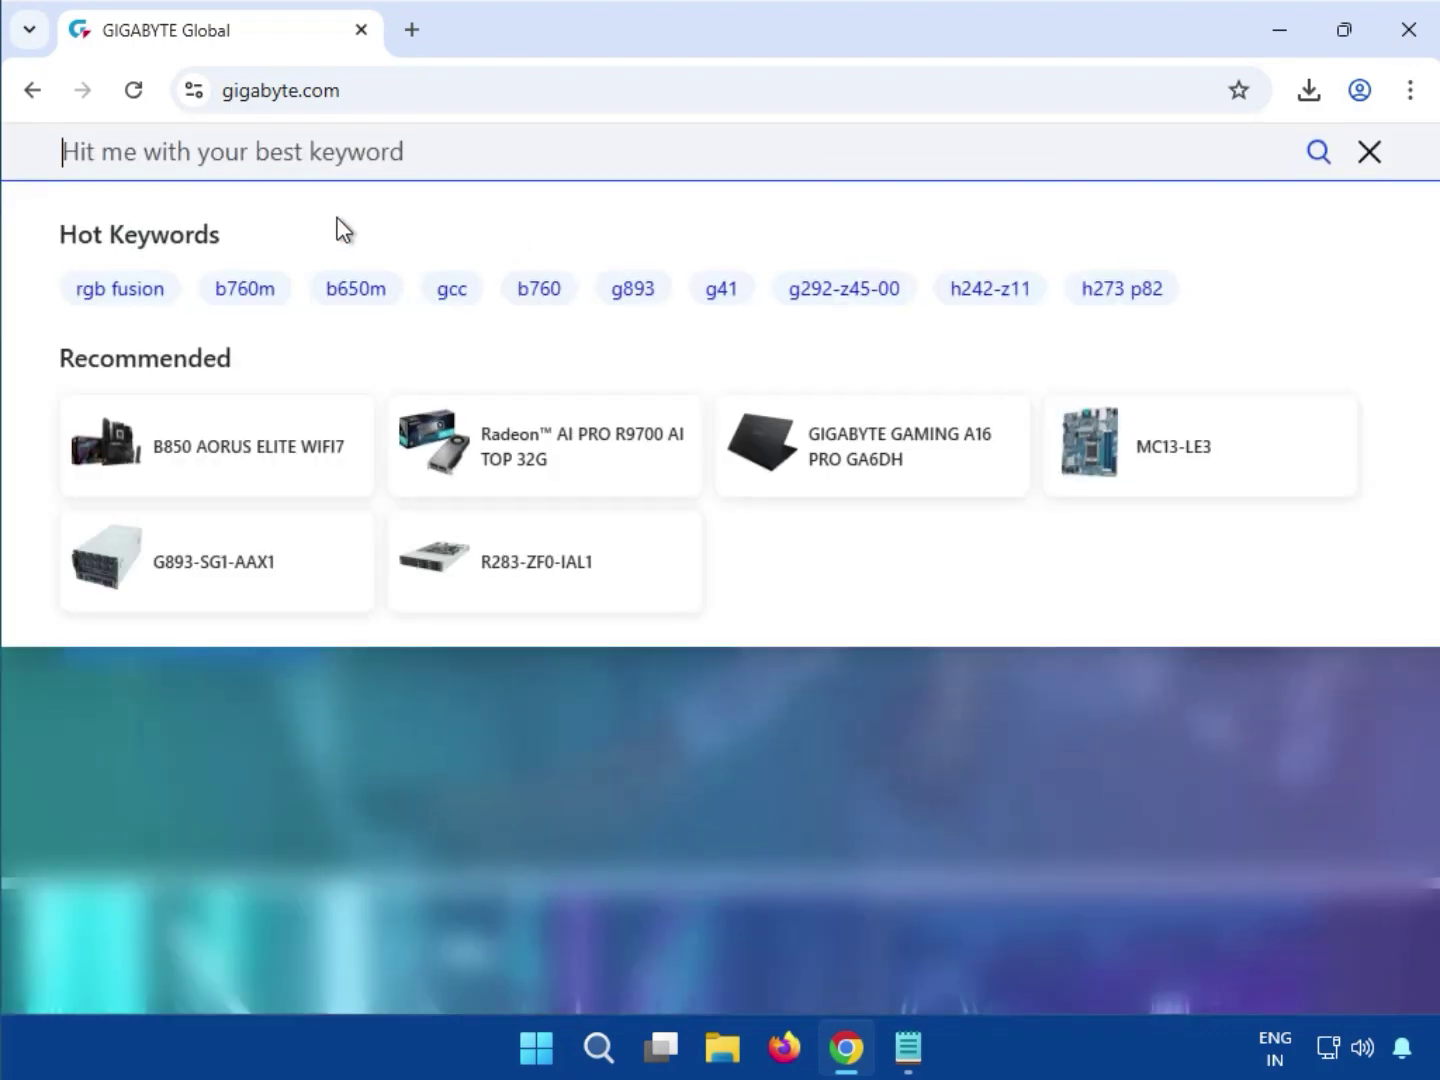
text(X670E AORUS XTREME)
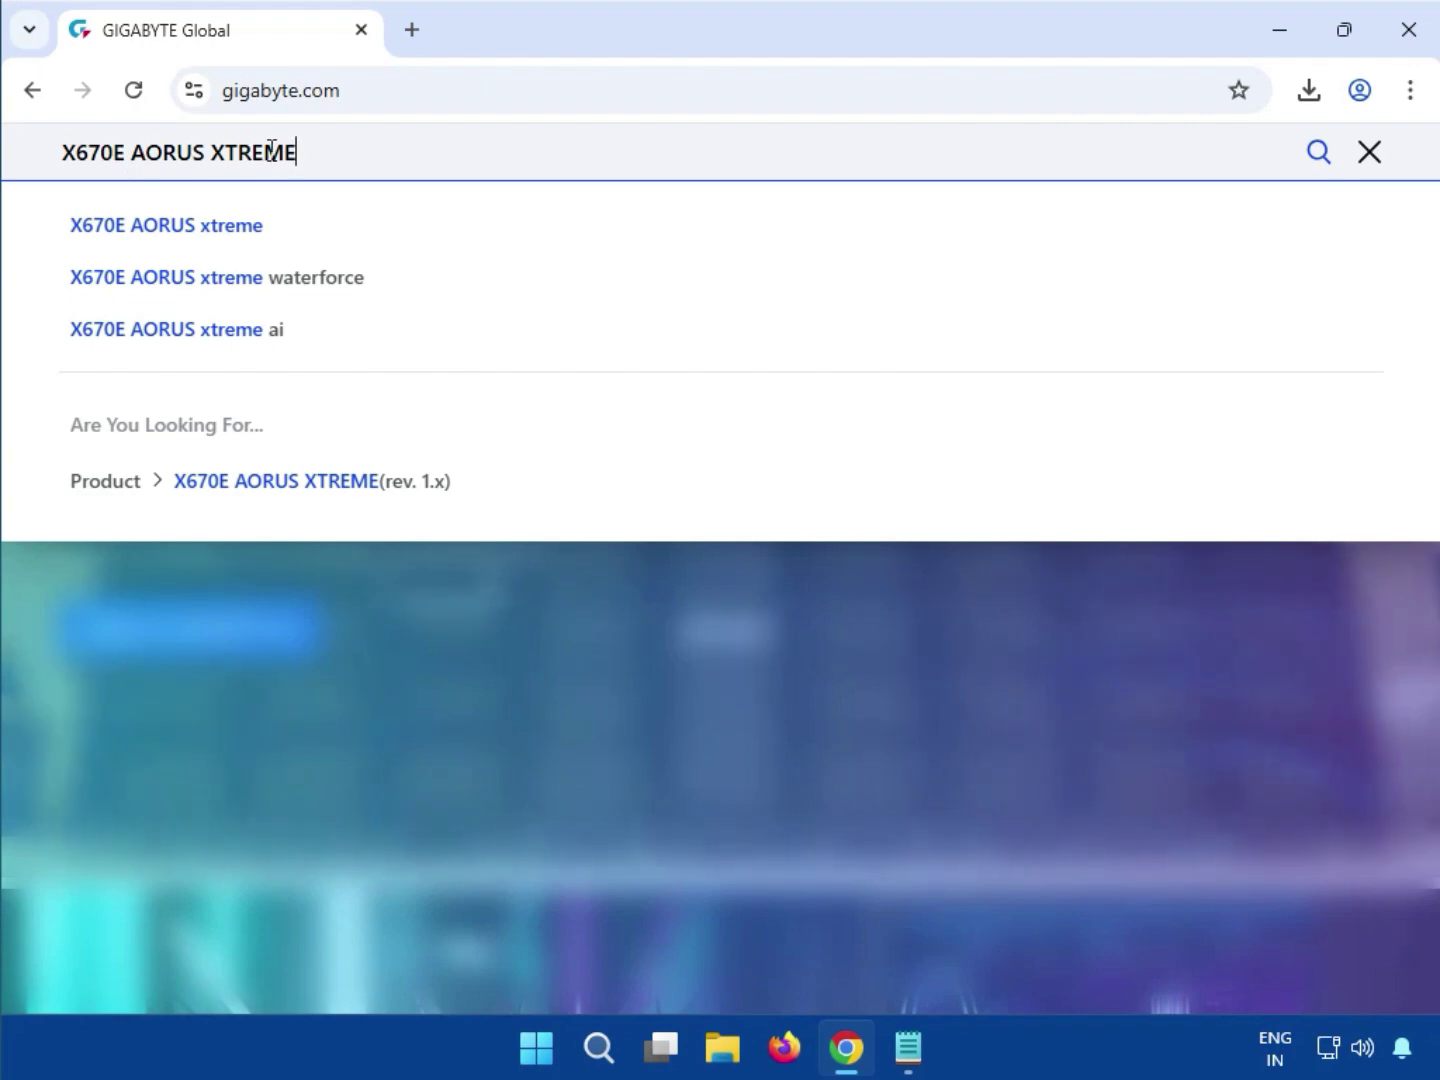
key(Return)
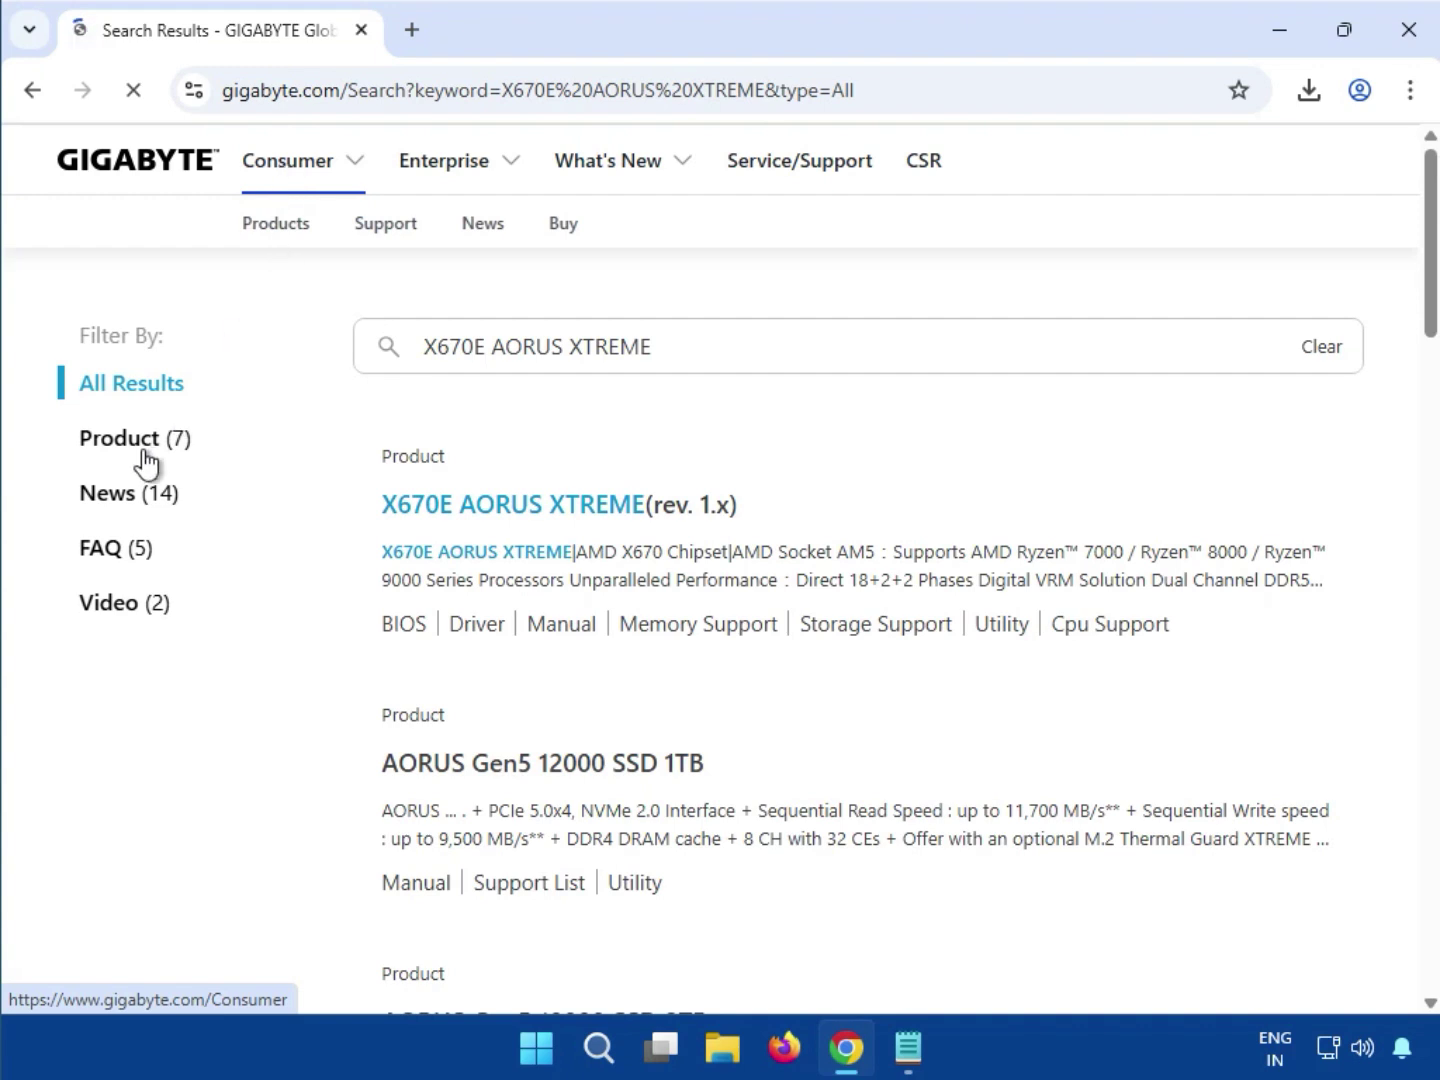
Filter the search results to products and open the X670E AORUS XTREME (rev. 1.x) motherboard page.
click(143, 448)
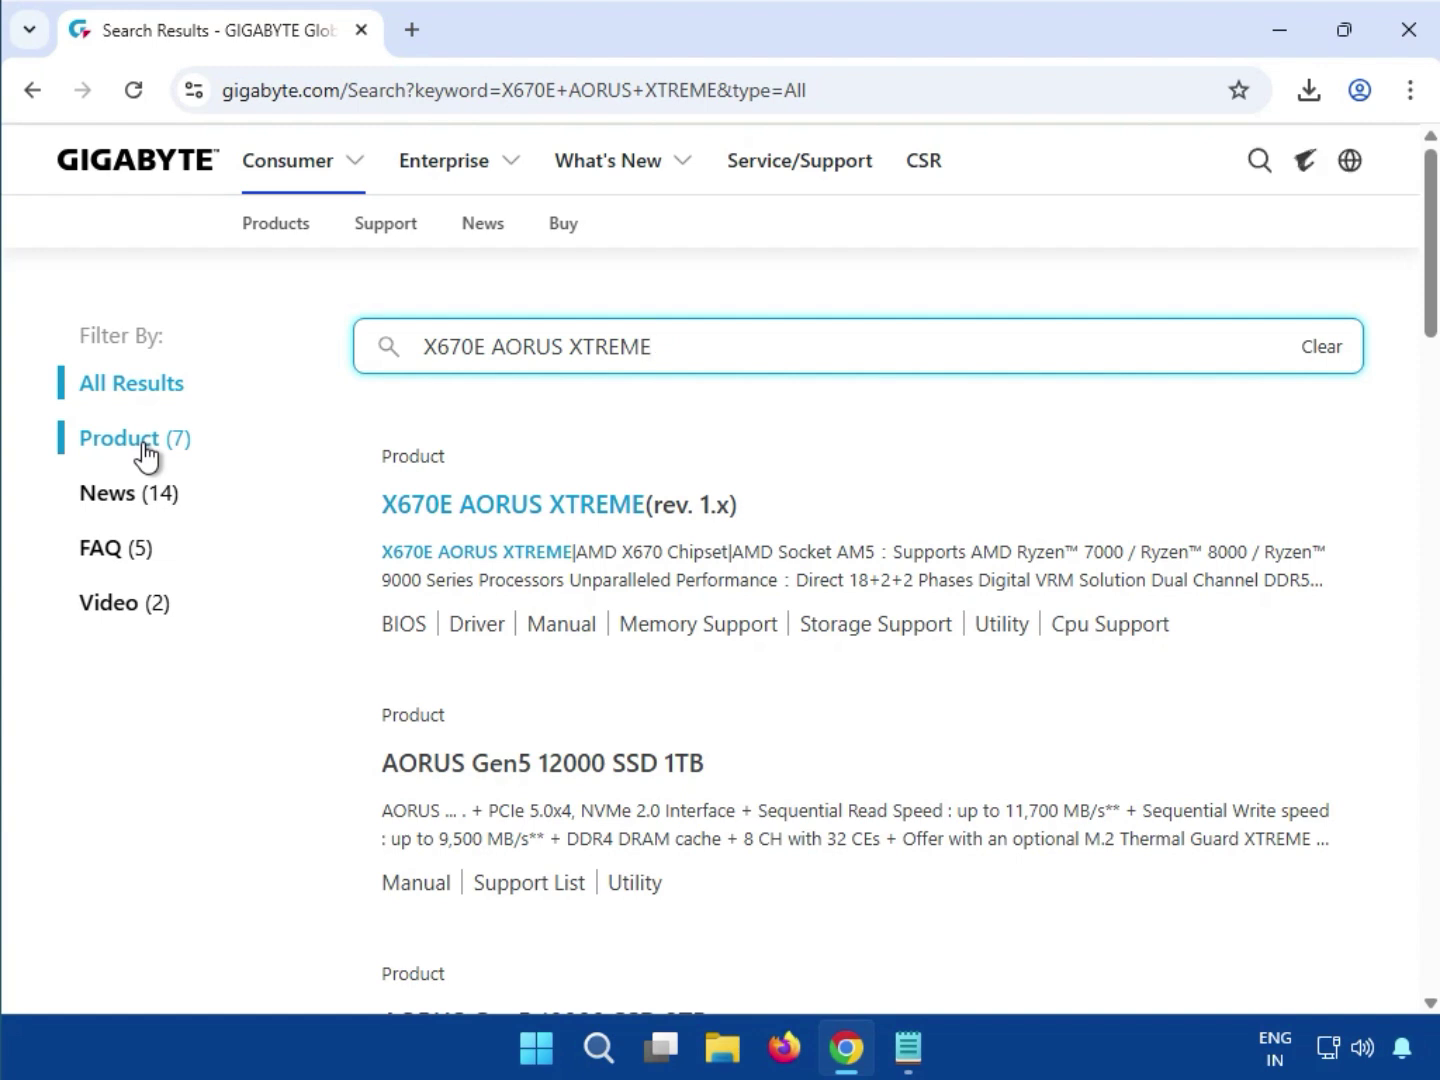
click(145, 451)
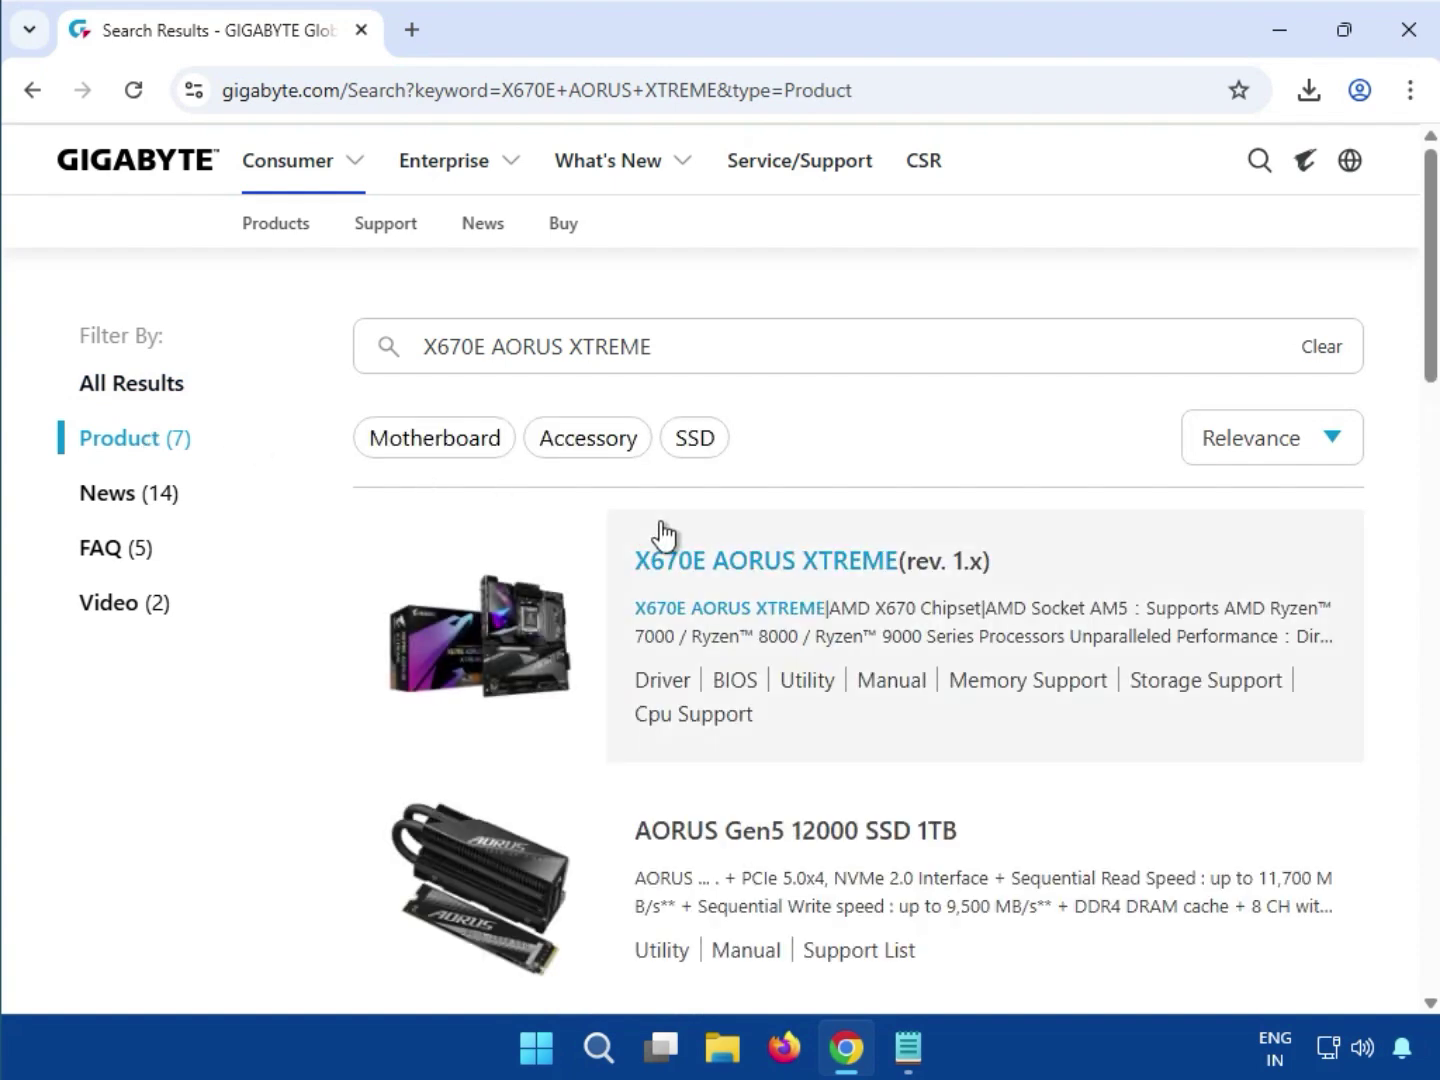
click(726, 562)
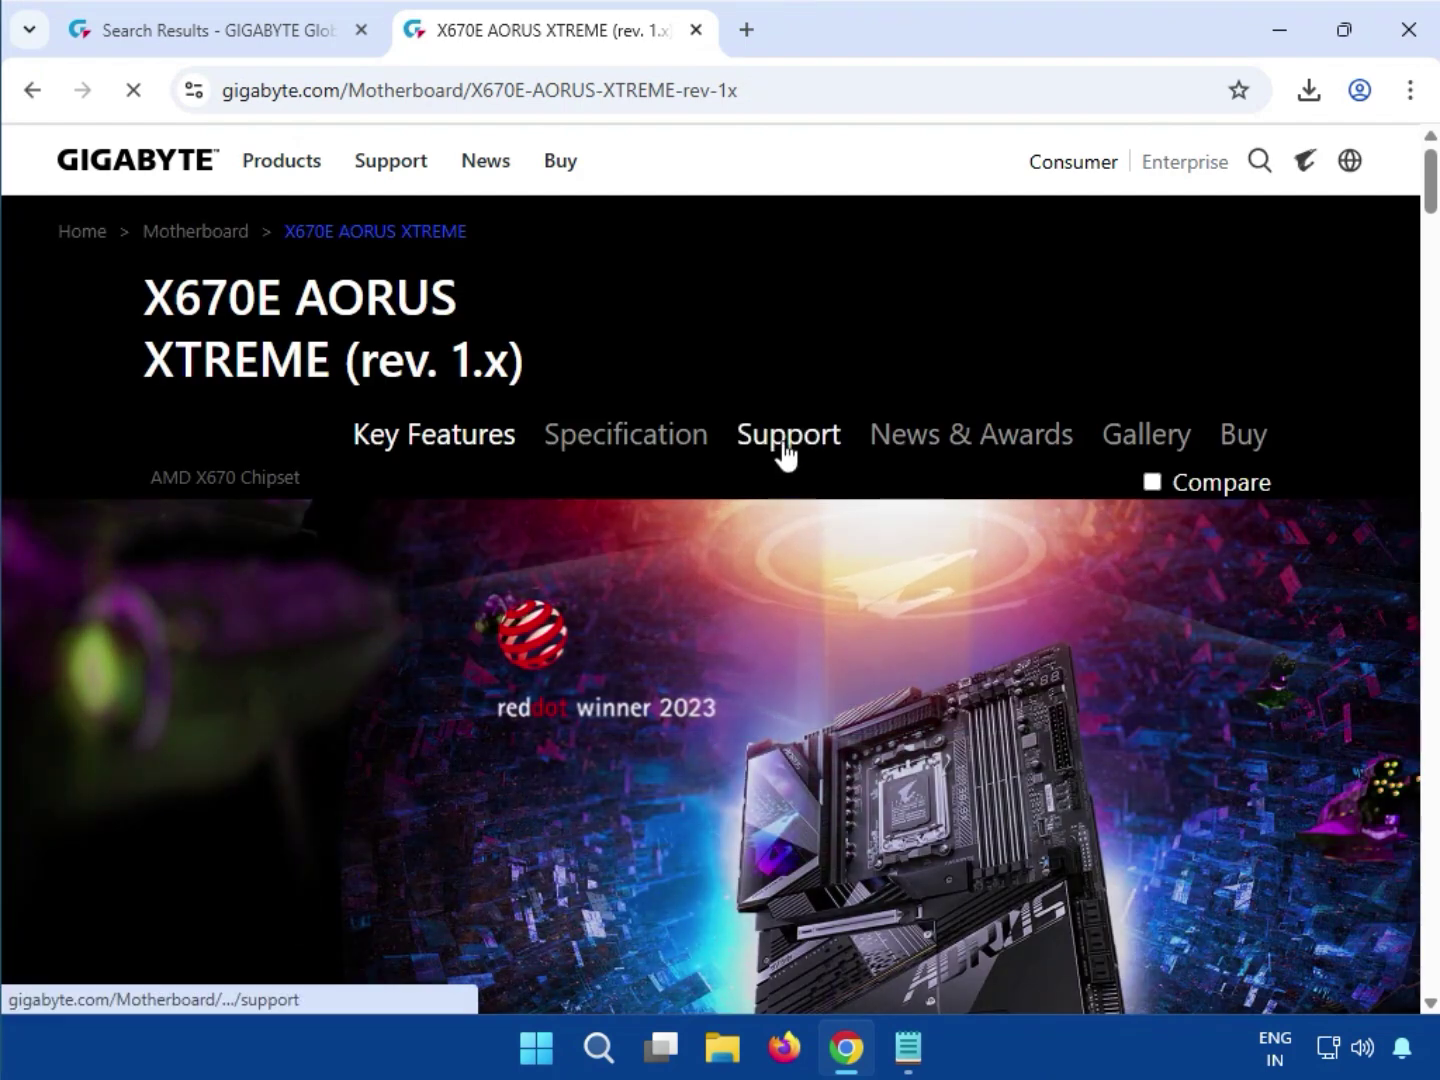
Open the motherboard's support downloads and set the driver OS to Windows 11 64bit.
click(782, 439)
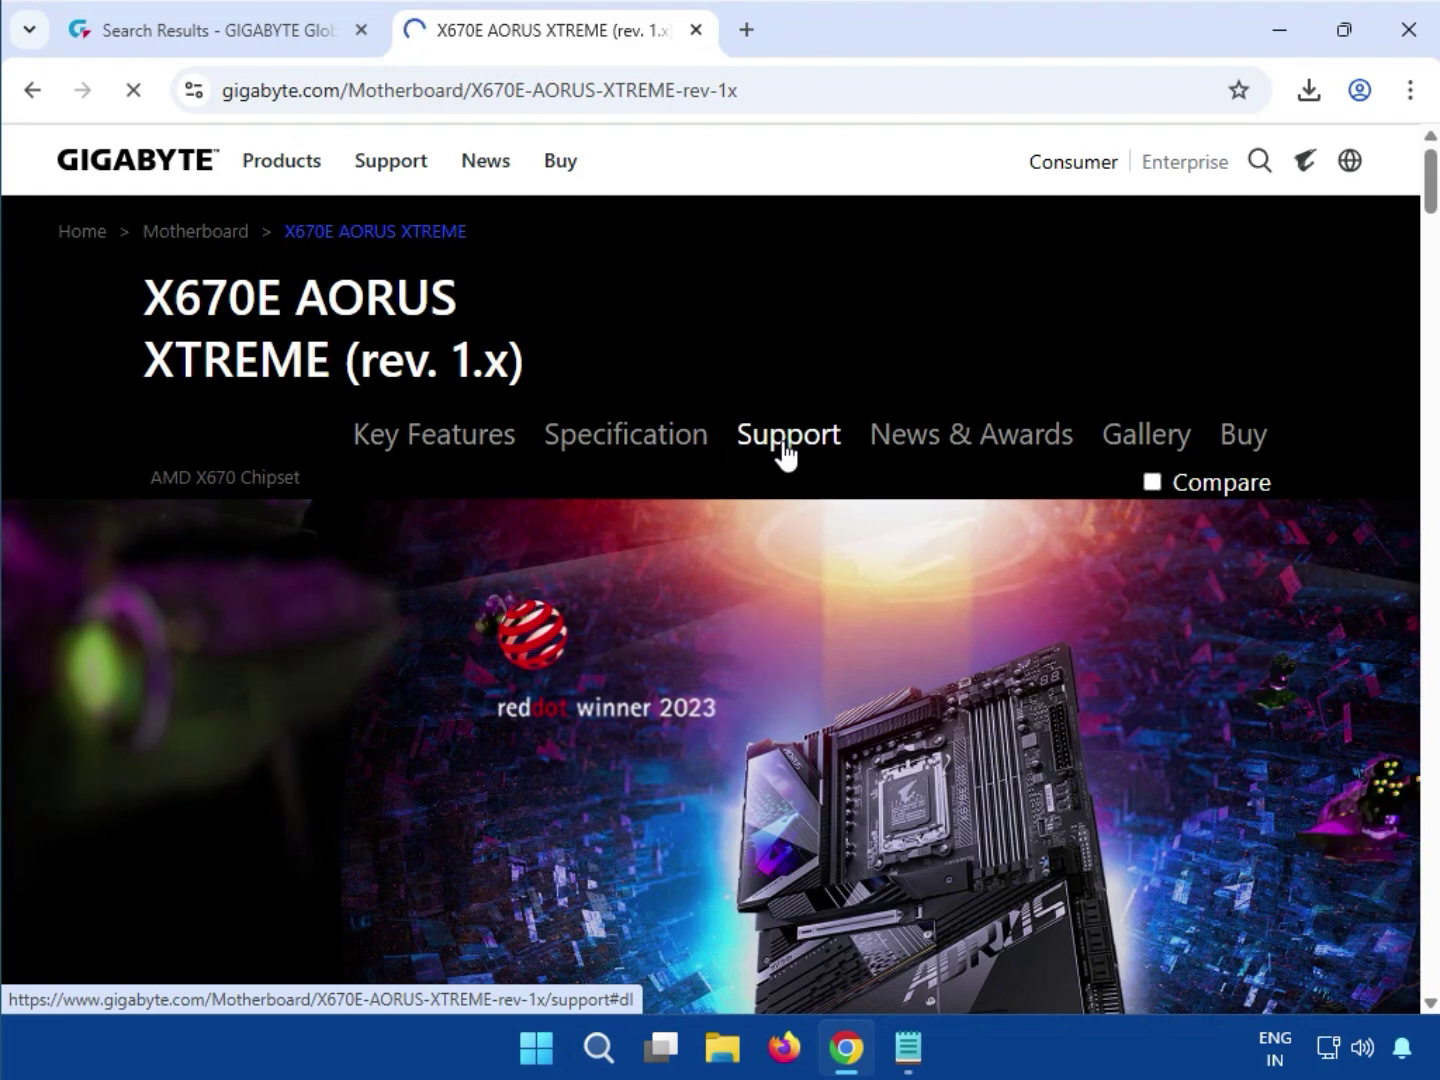
click(785, 450)
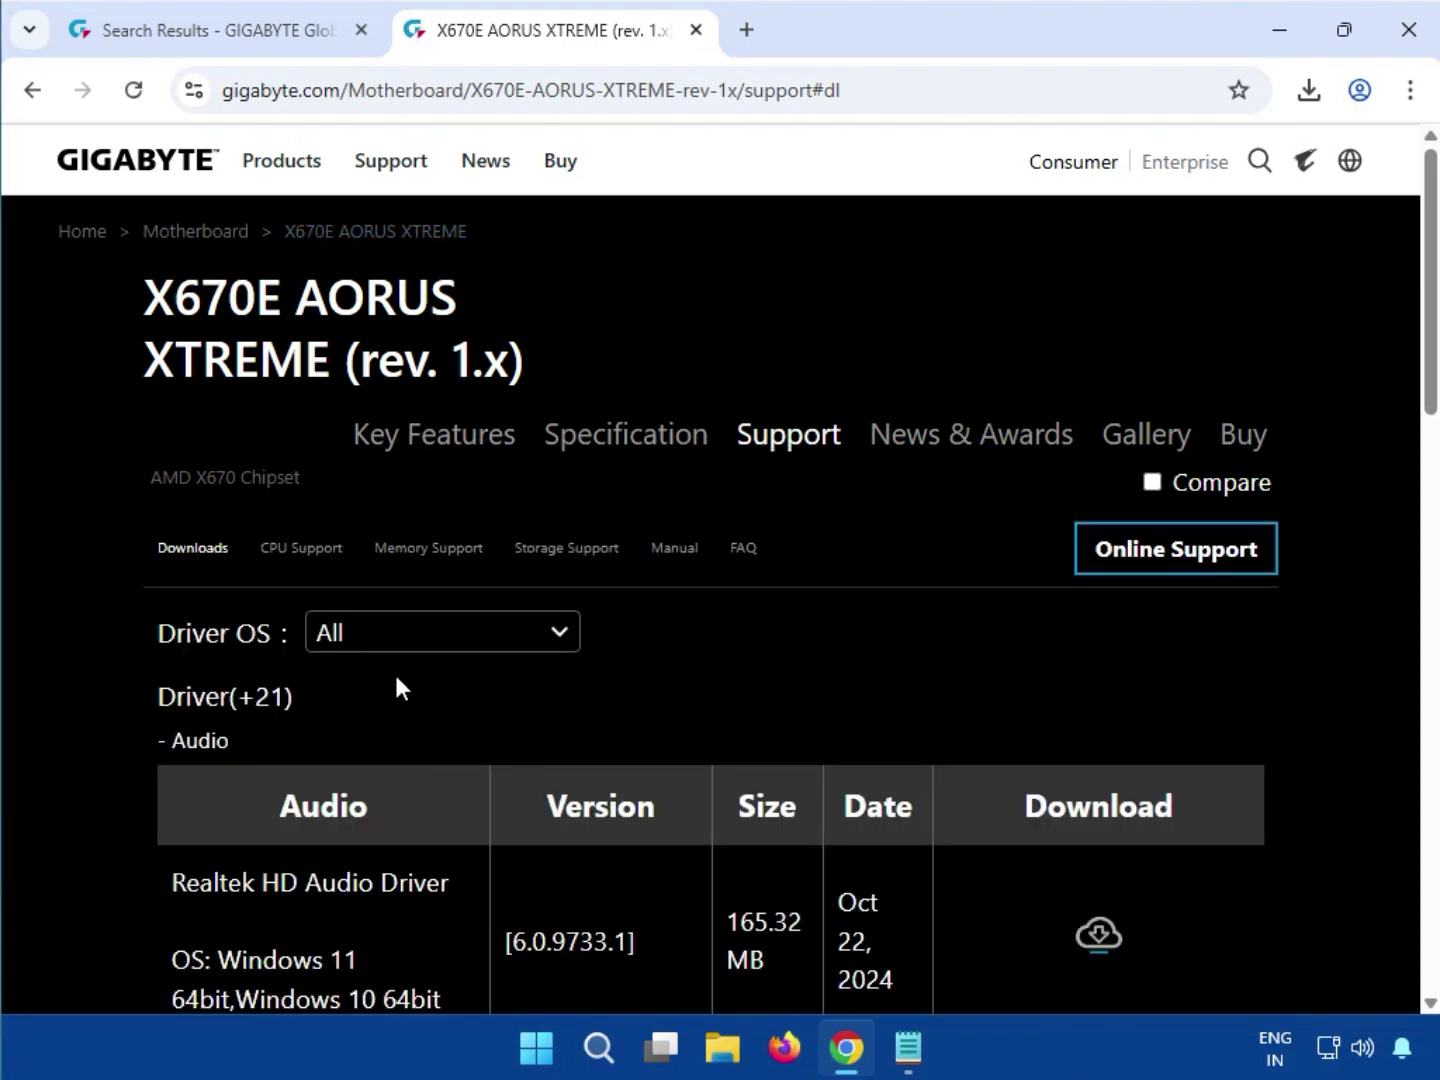
click(401, 640)
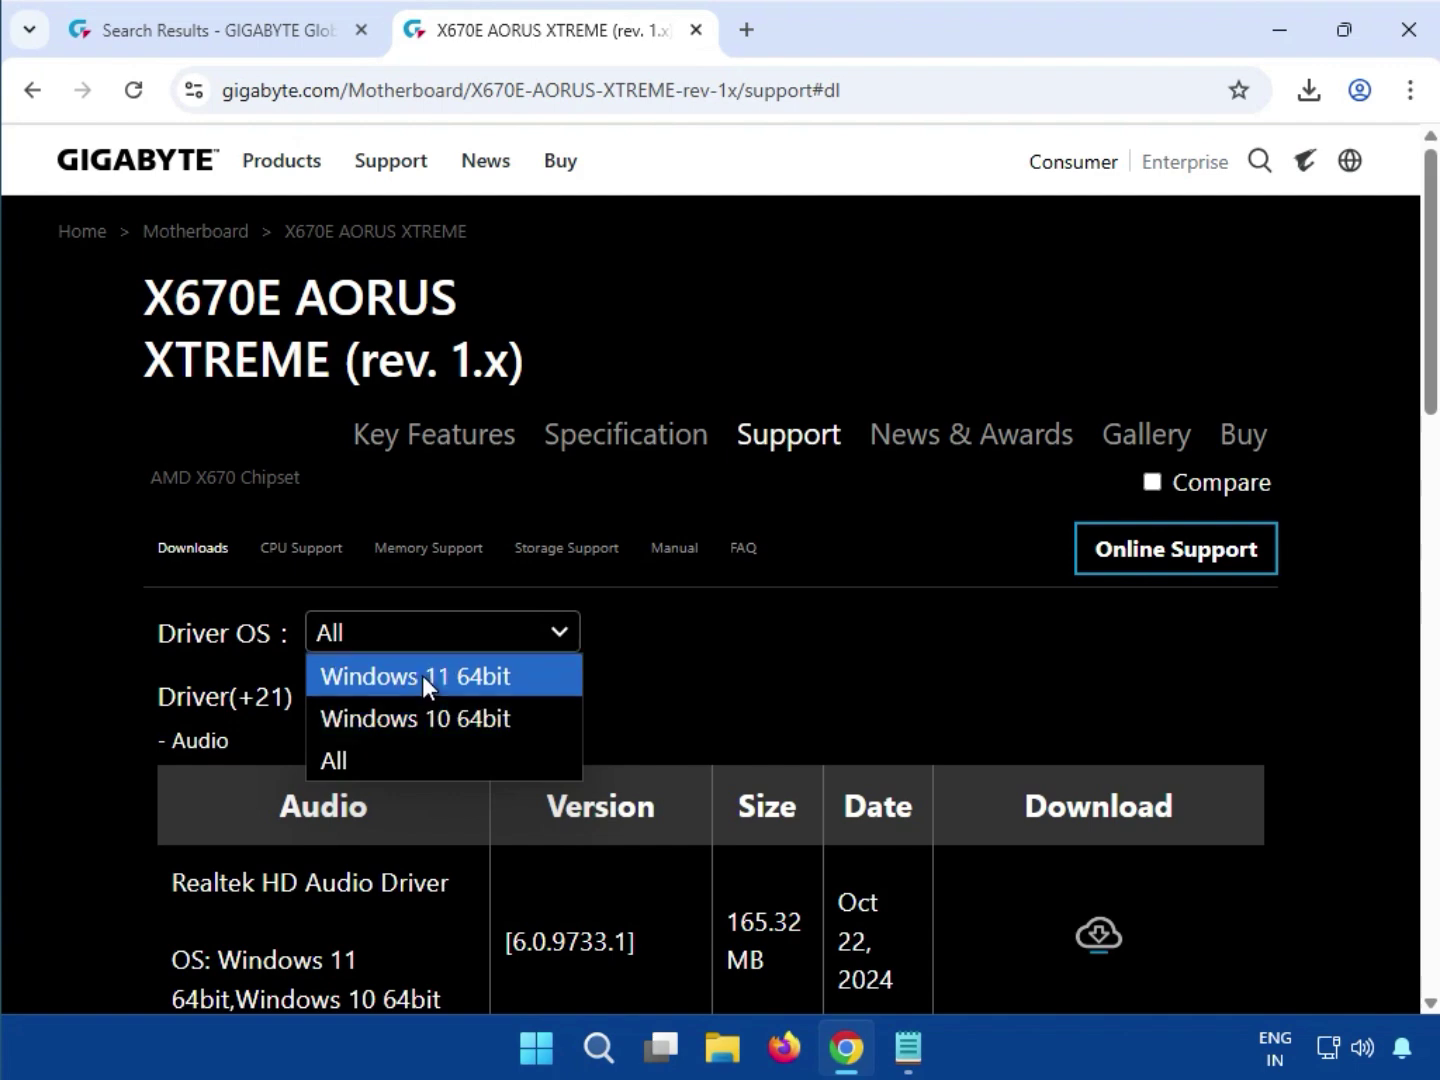
click(421, 675)
Examine the Realtek HD Audio Driver and DTS entries in the Audio driver list.
scroll(300, 752, down, 1)
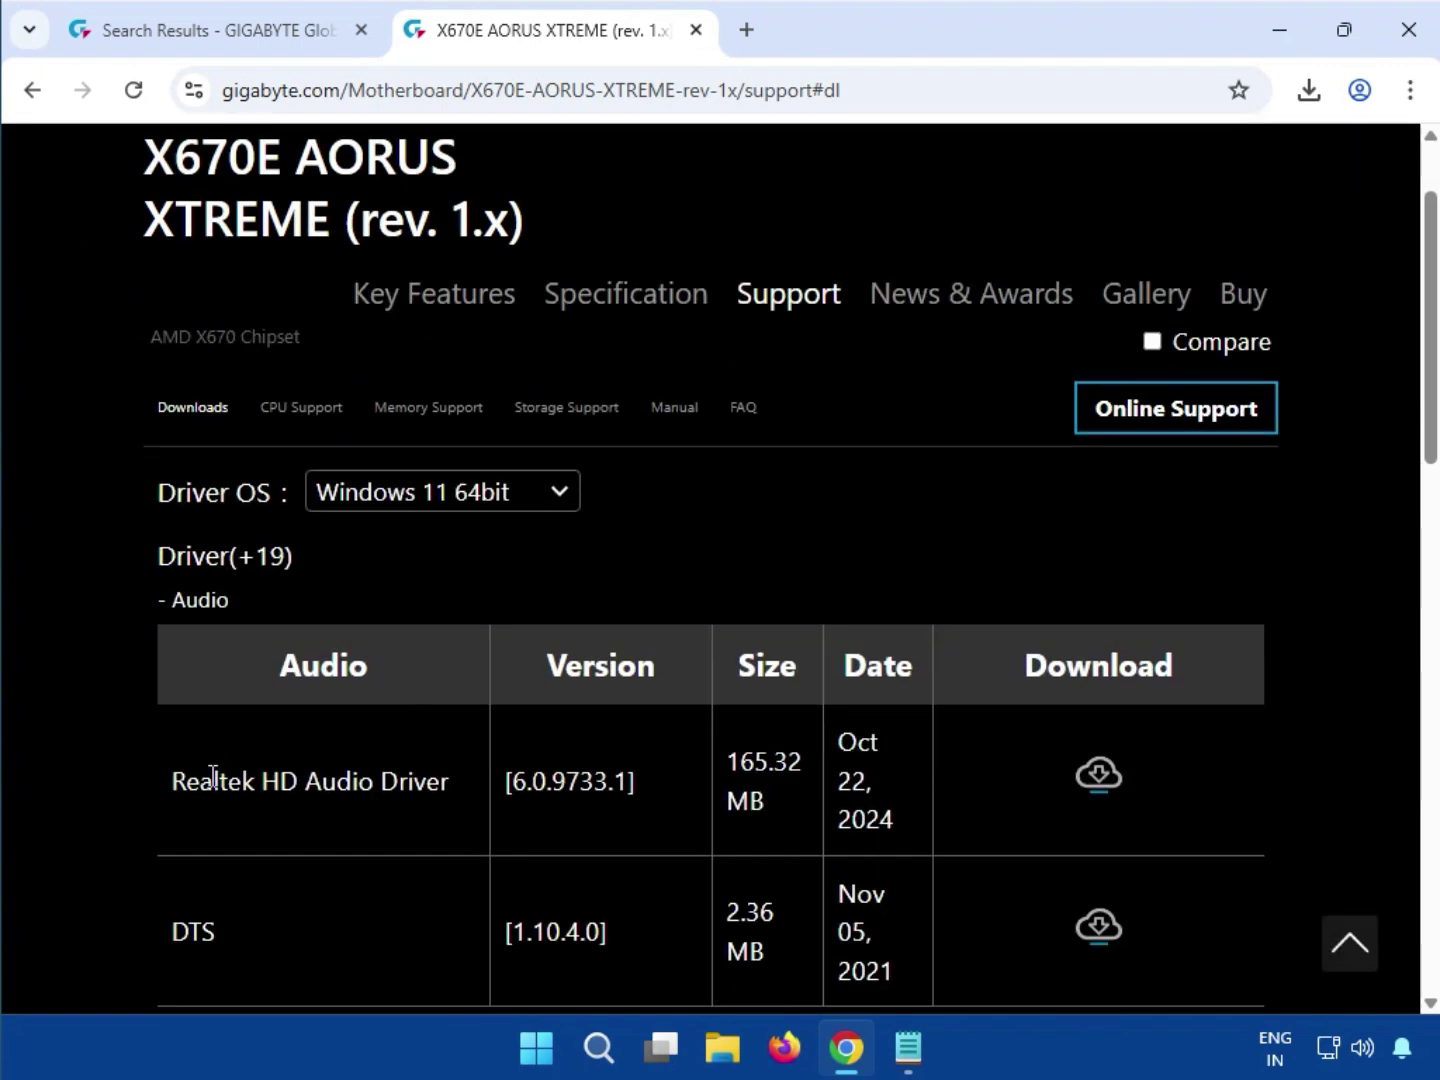
drag(212, 779, 450, 790)
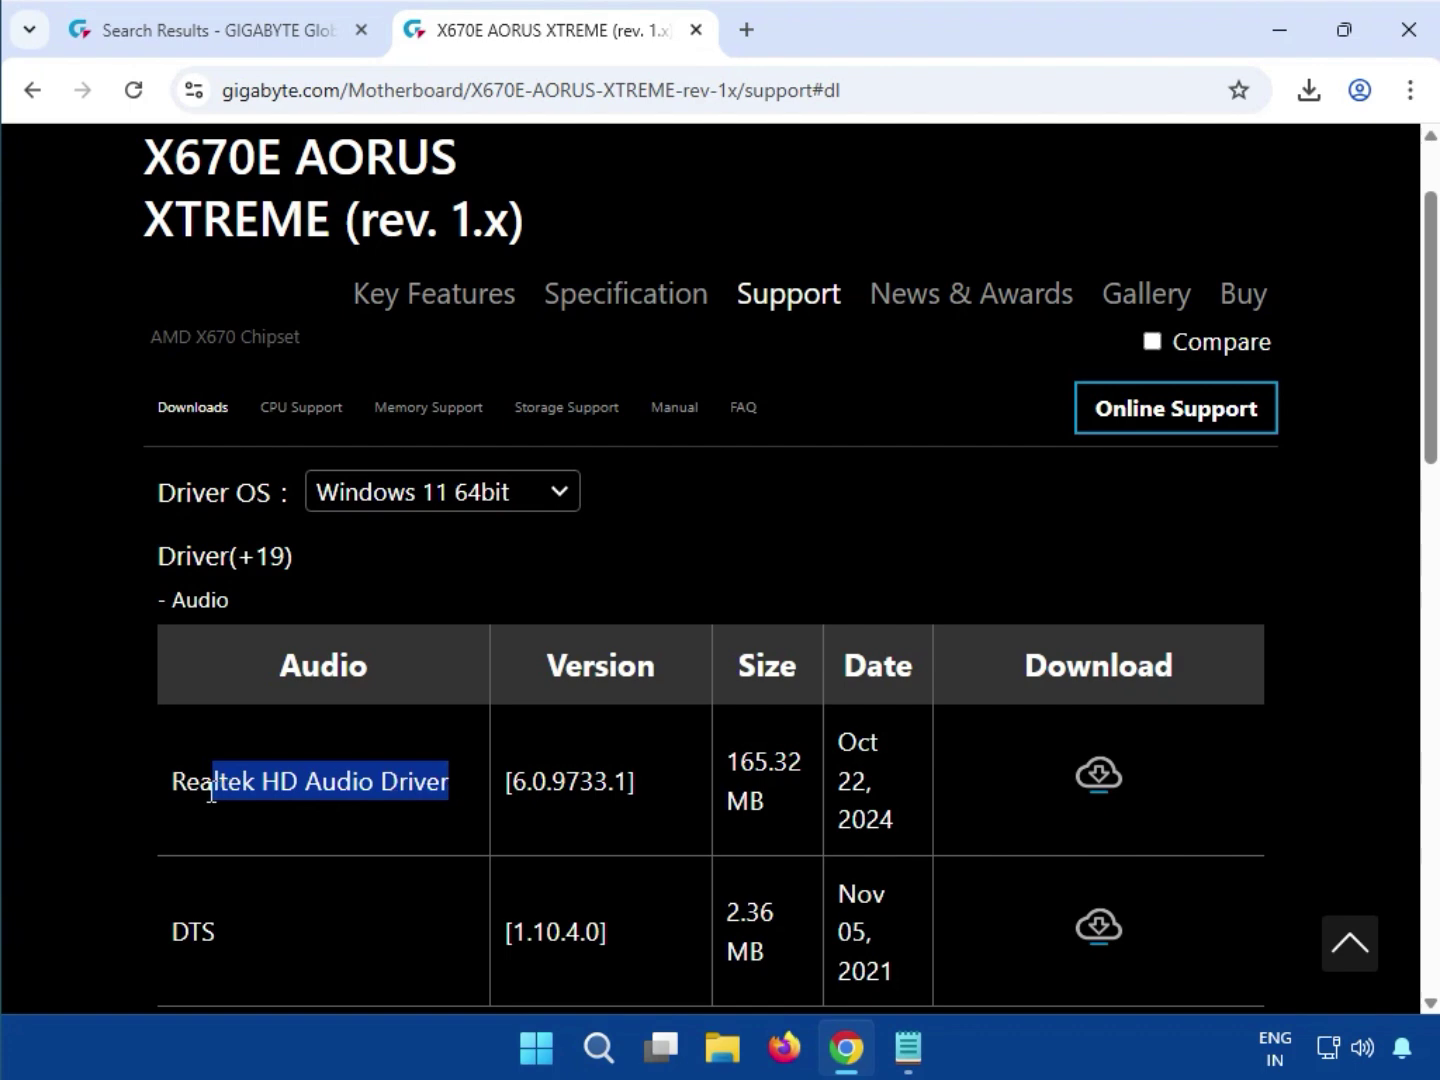
double_click(180, 785)
scroll(381, 850, down, 4)
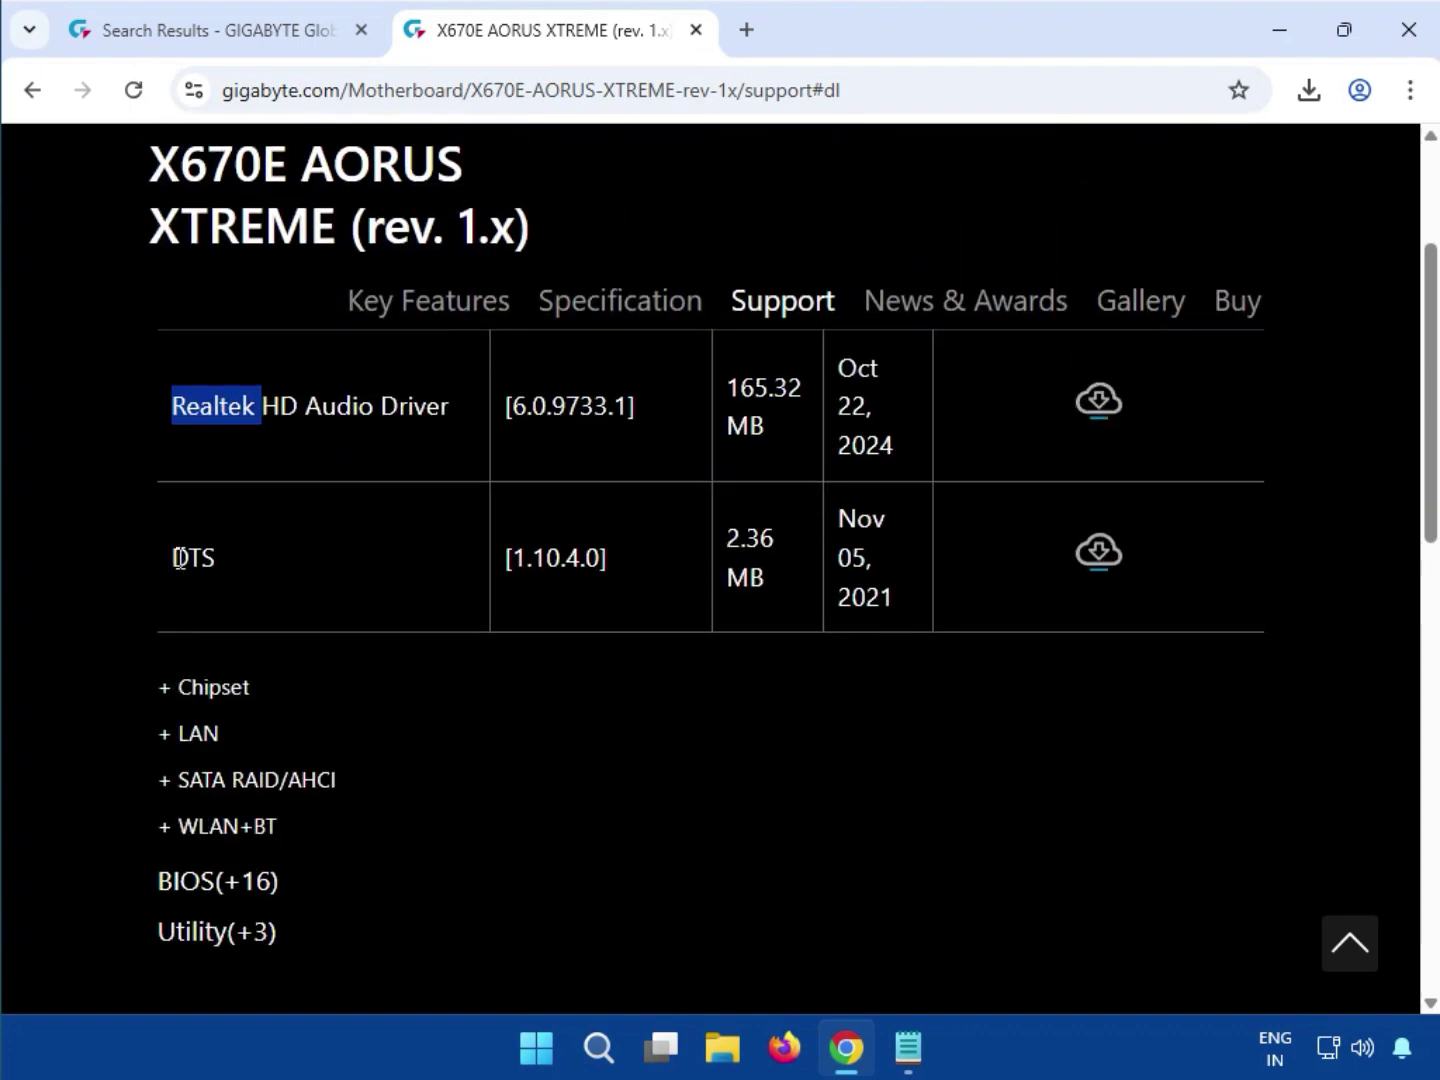
drag(178, 557, 210, 556)
scroll(521, 813, up, 5)
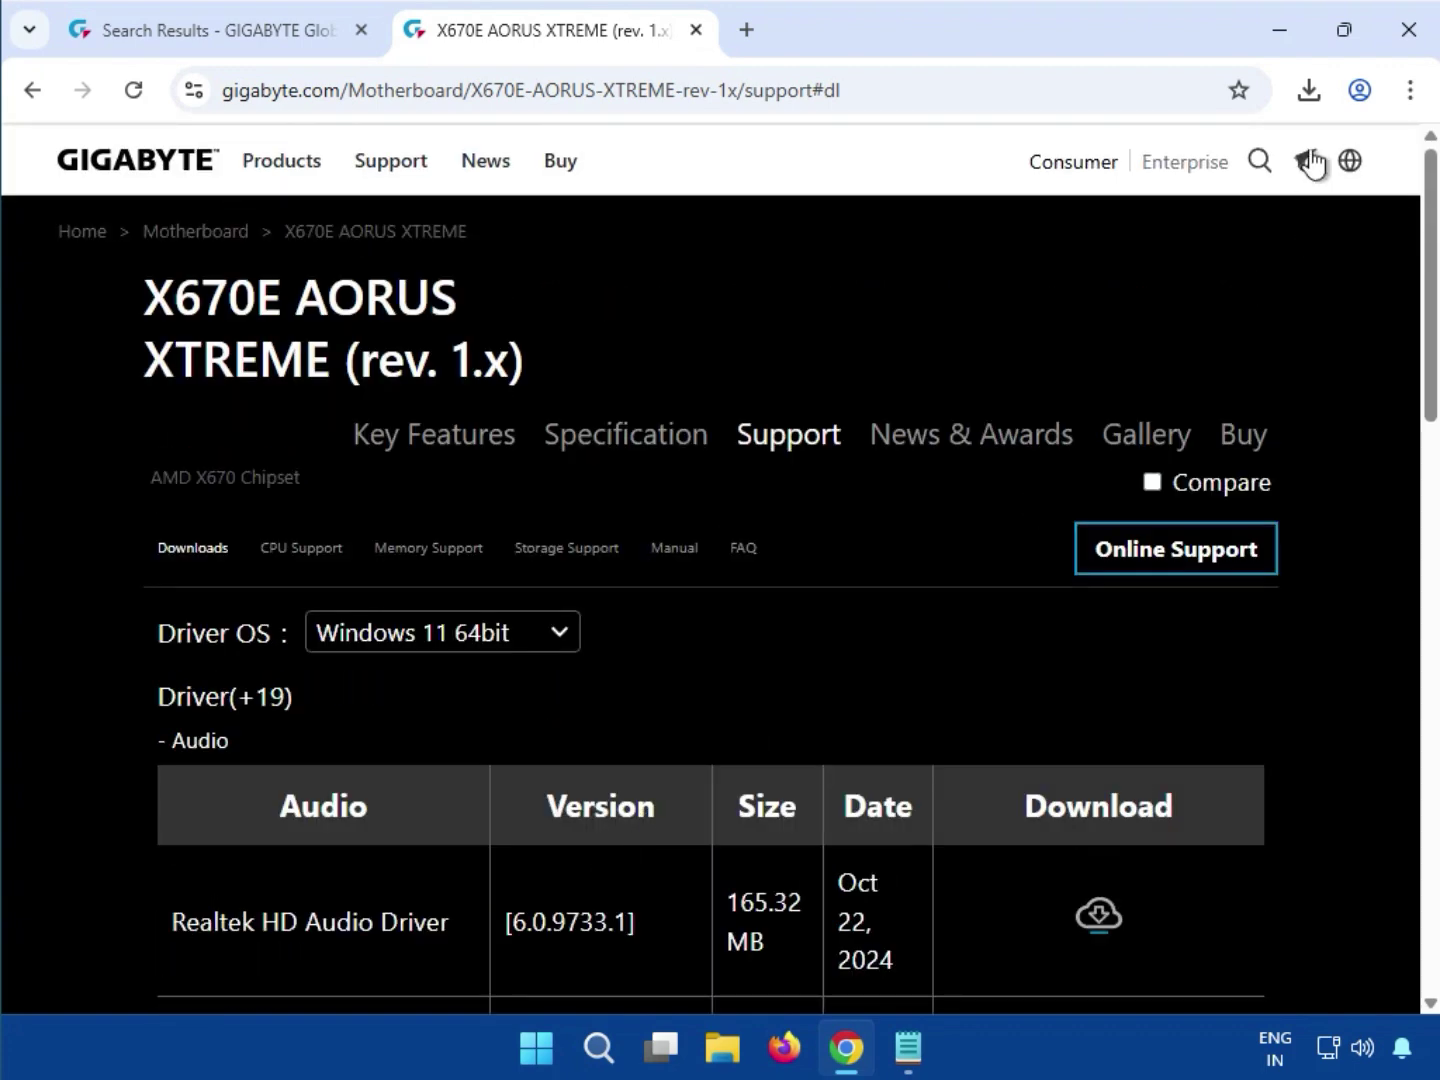
Open the already downloaded Realtek audio archive mb_driver_612_realtekdch_6.0.9733.1 (7).zip from the recent download history.
click(1308, 93)
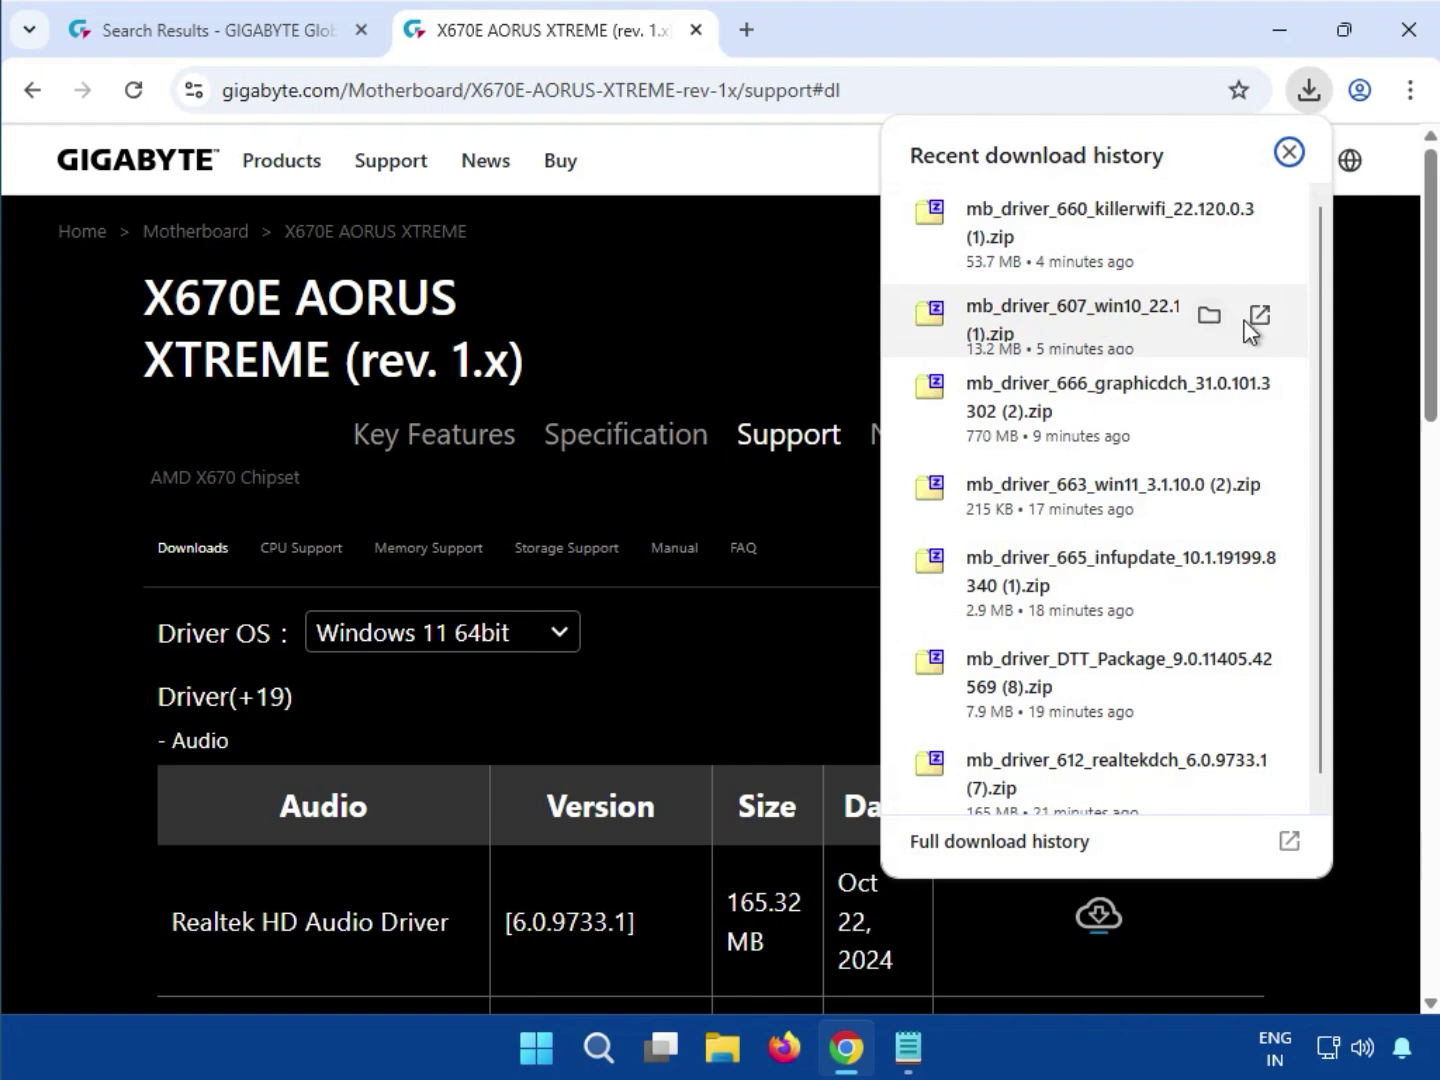
scroll(1038, 734, down, 1)
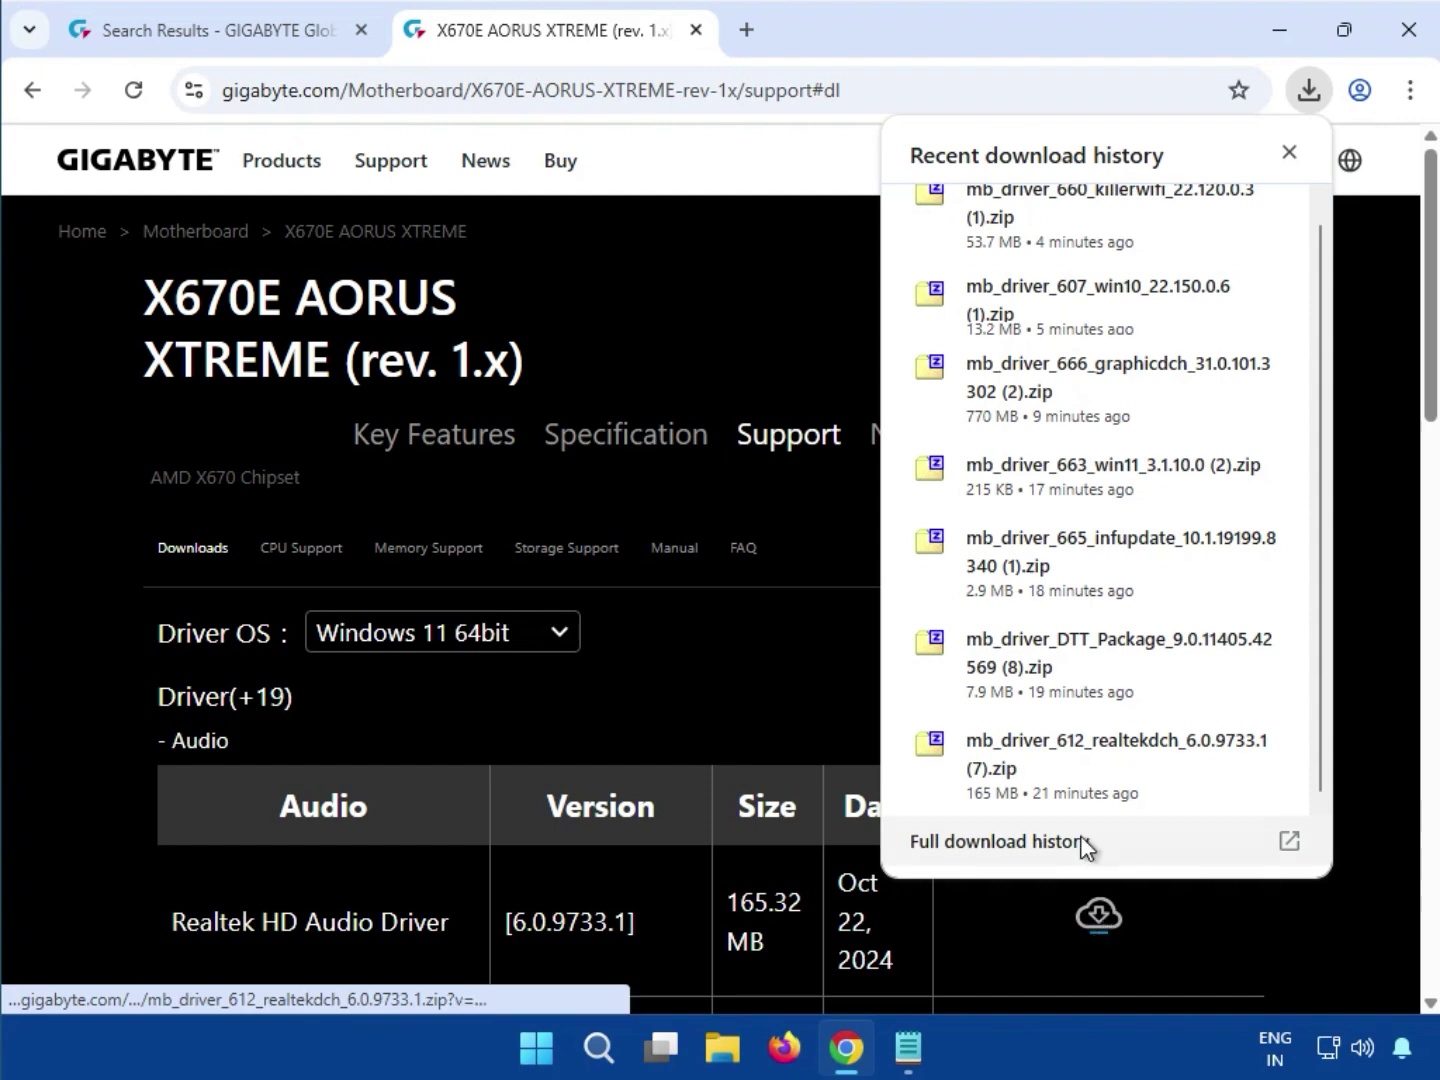
click(1052, 752)
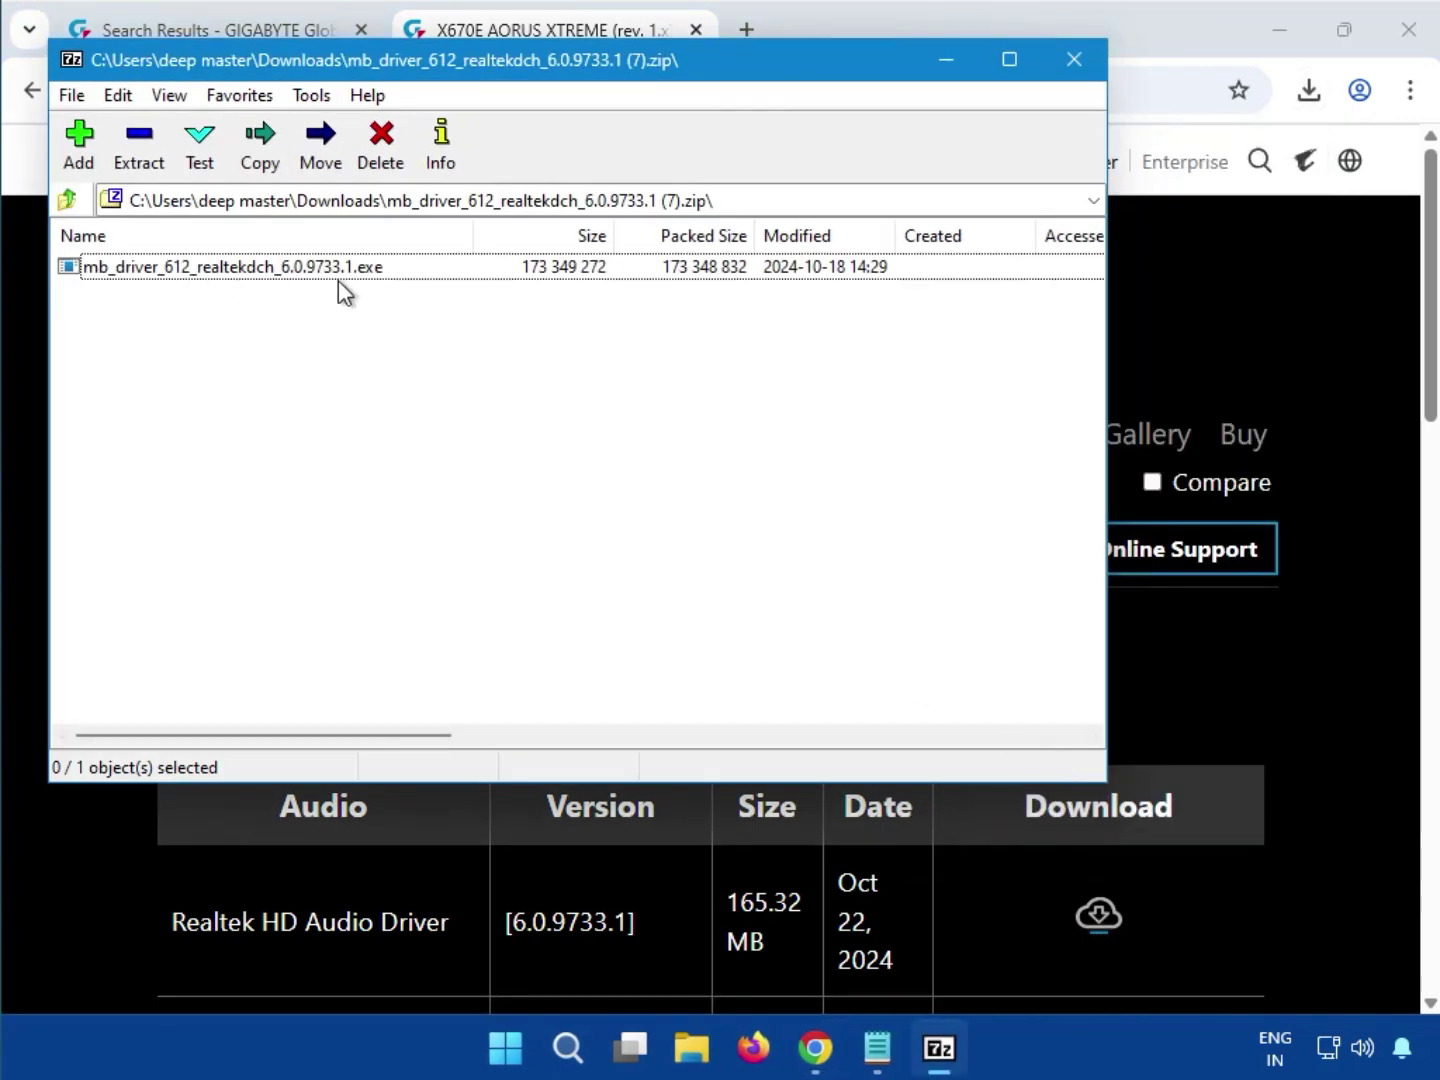
Run mb_driver_612_realtekdch_6.0.9733.1.exe from the archive, allow it to make changes to the device, and close the archive after extraction.
click(373, 287)
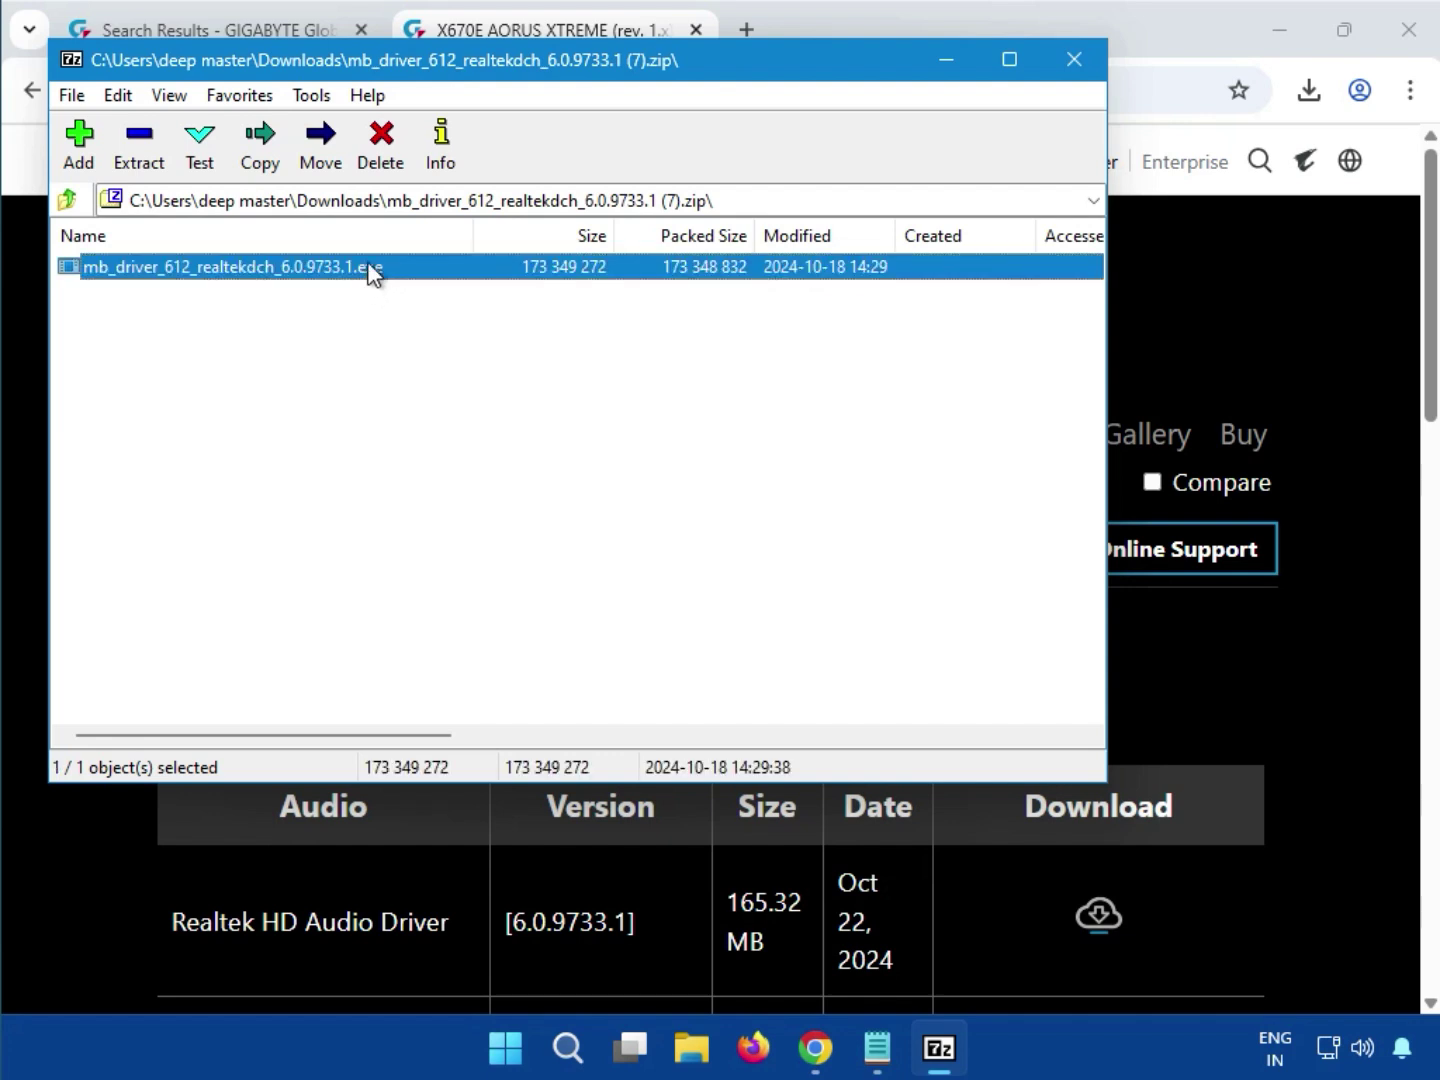
double_click(368, 266)
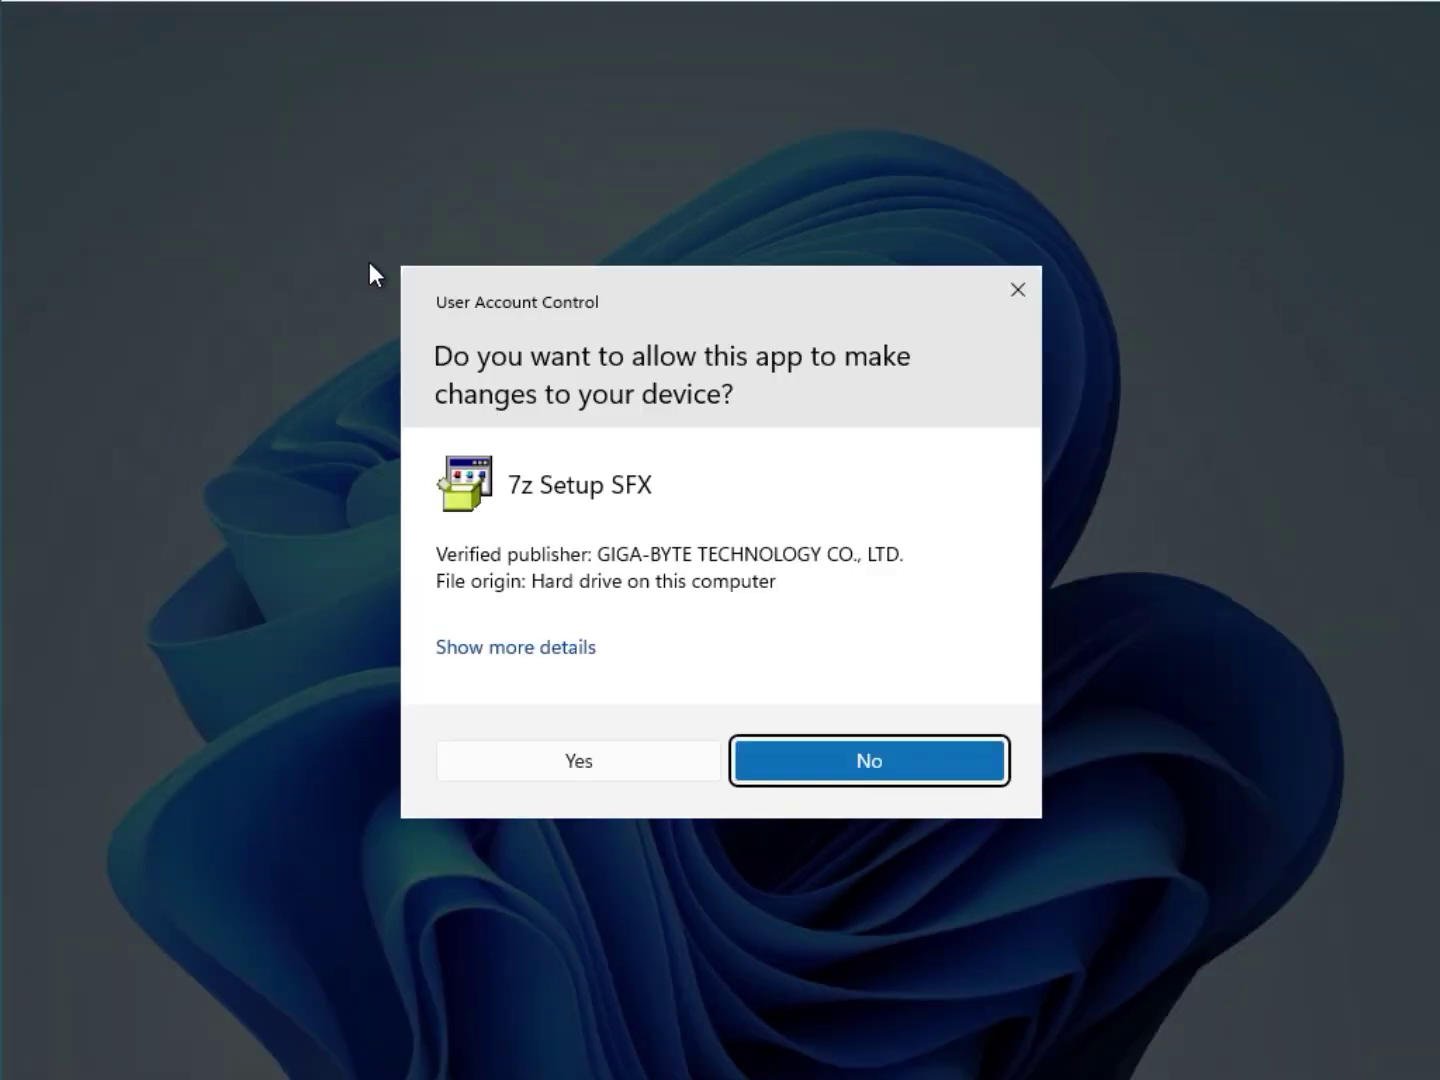
click(553, 761)
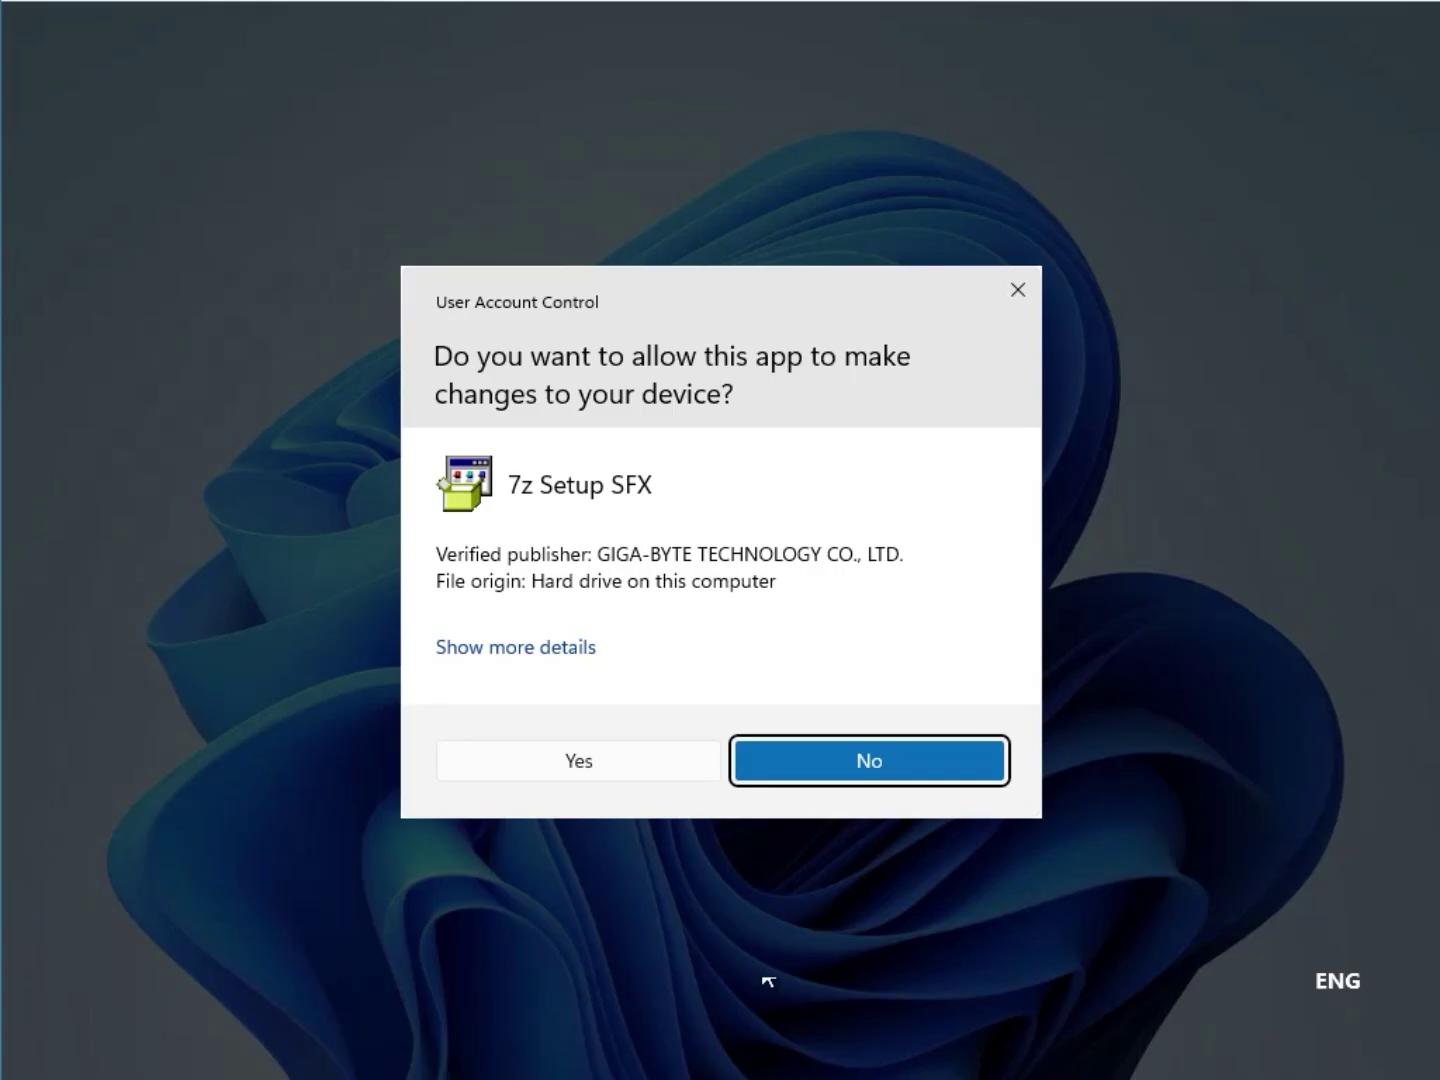
click(561, 762)
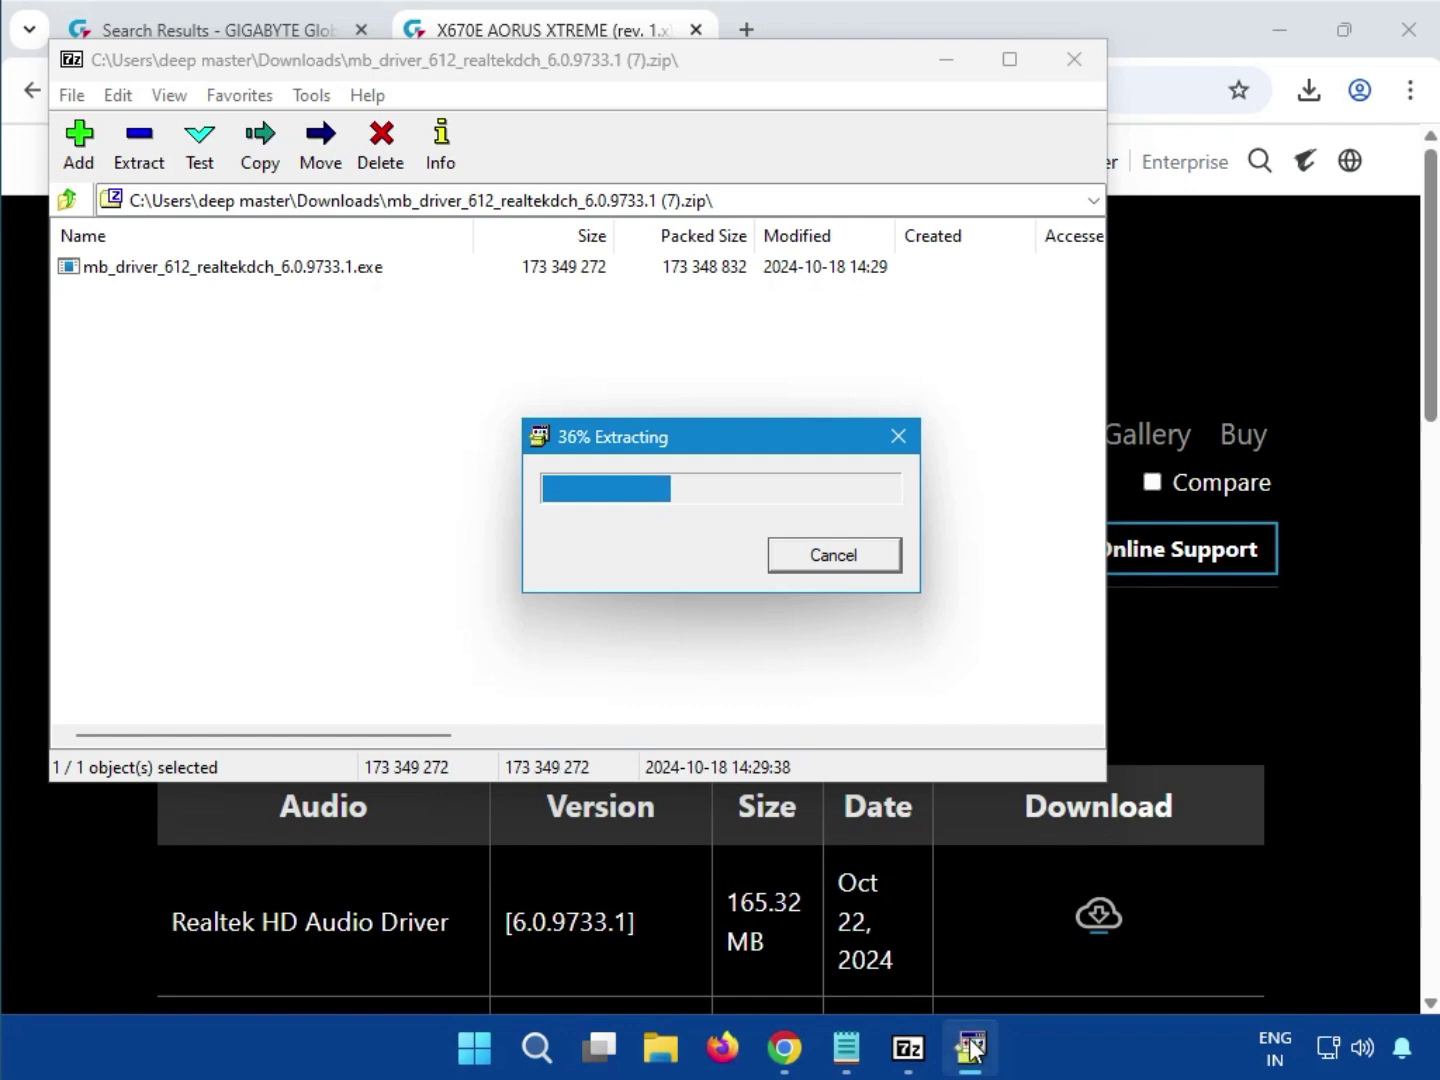
mouse_move(970, 1054)
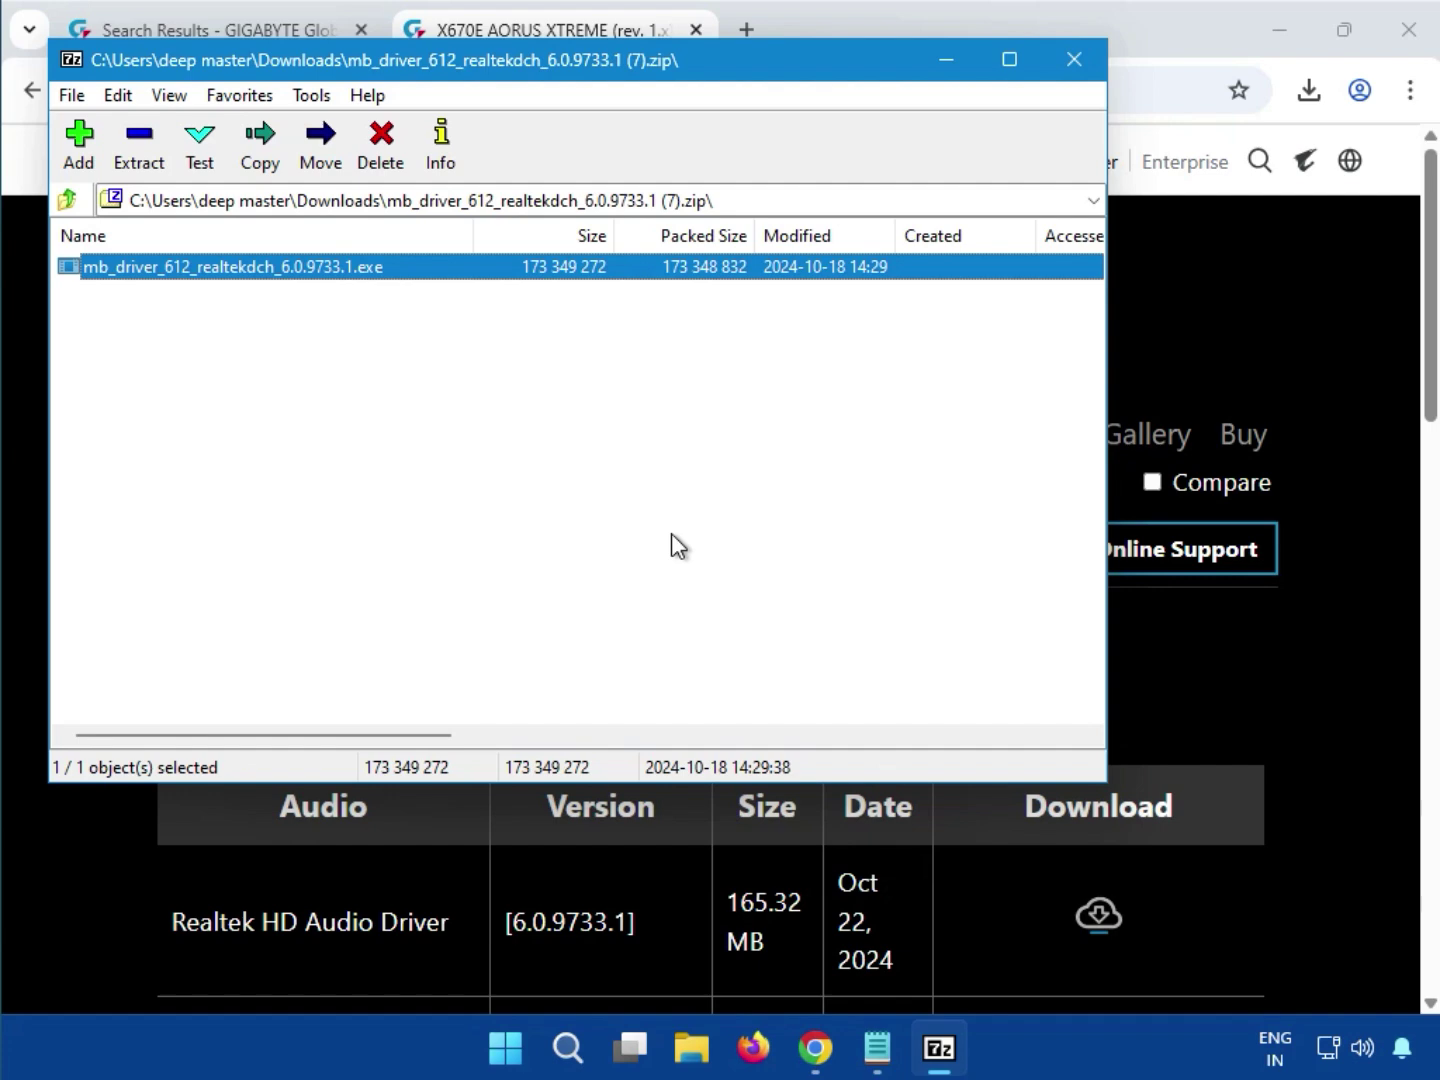
click(1068, 59)
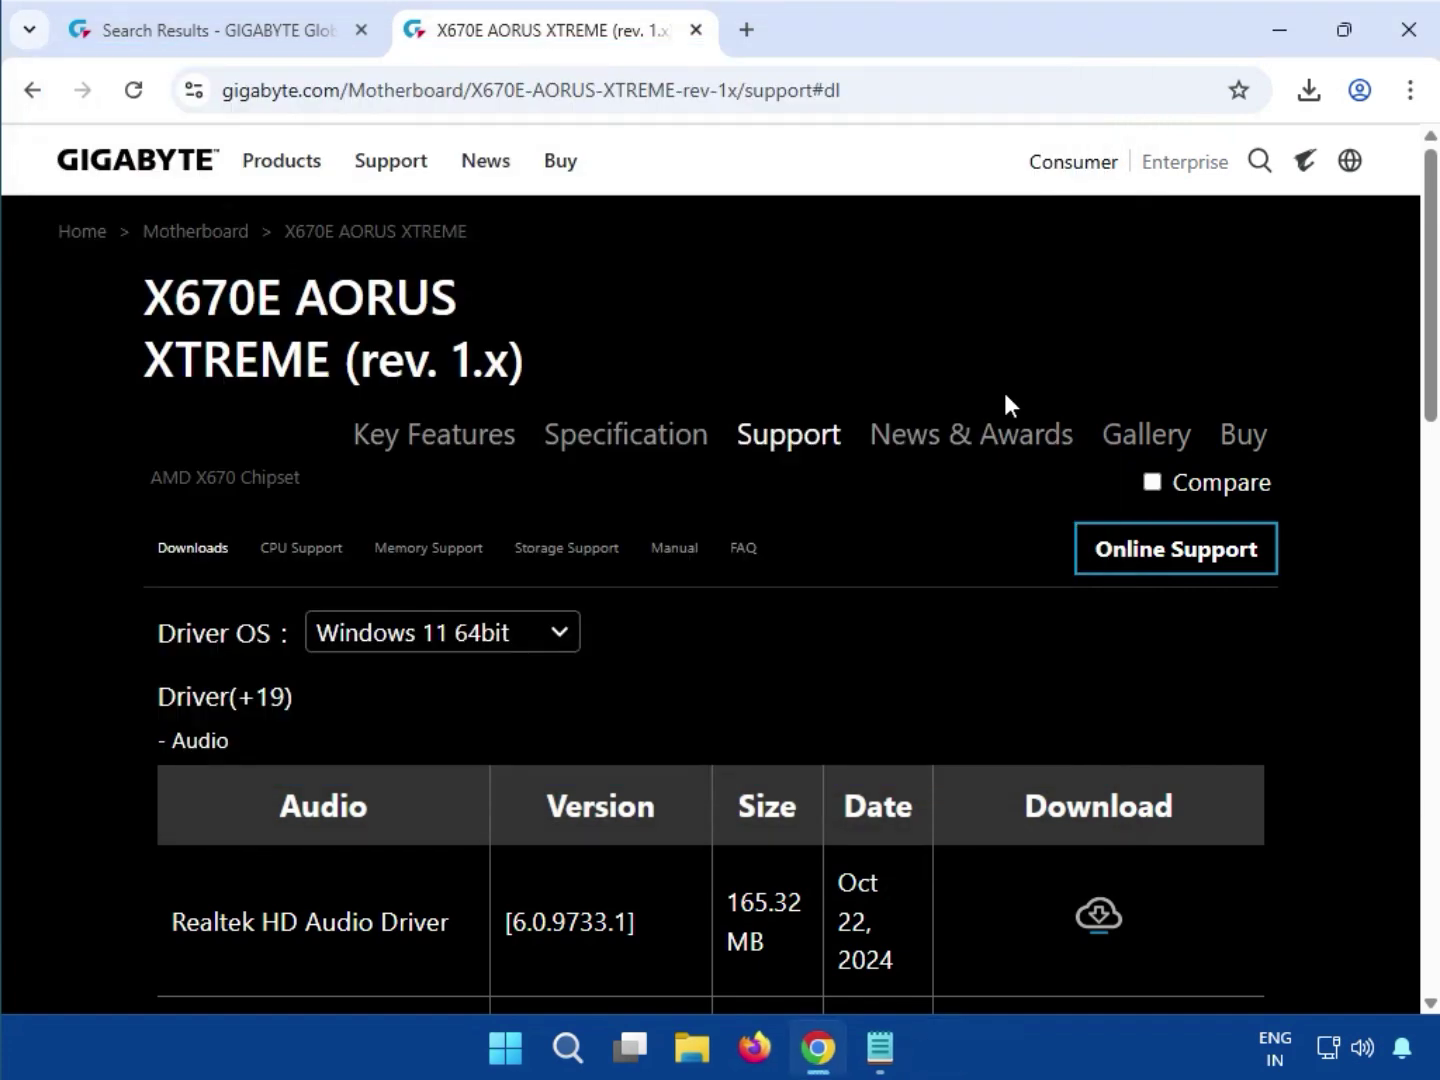
Expand the Chipset driver category and download the AMD Chipset Driver version 7.03.21.2116.
scroll(1257, 700, down, 5)
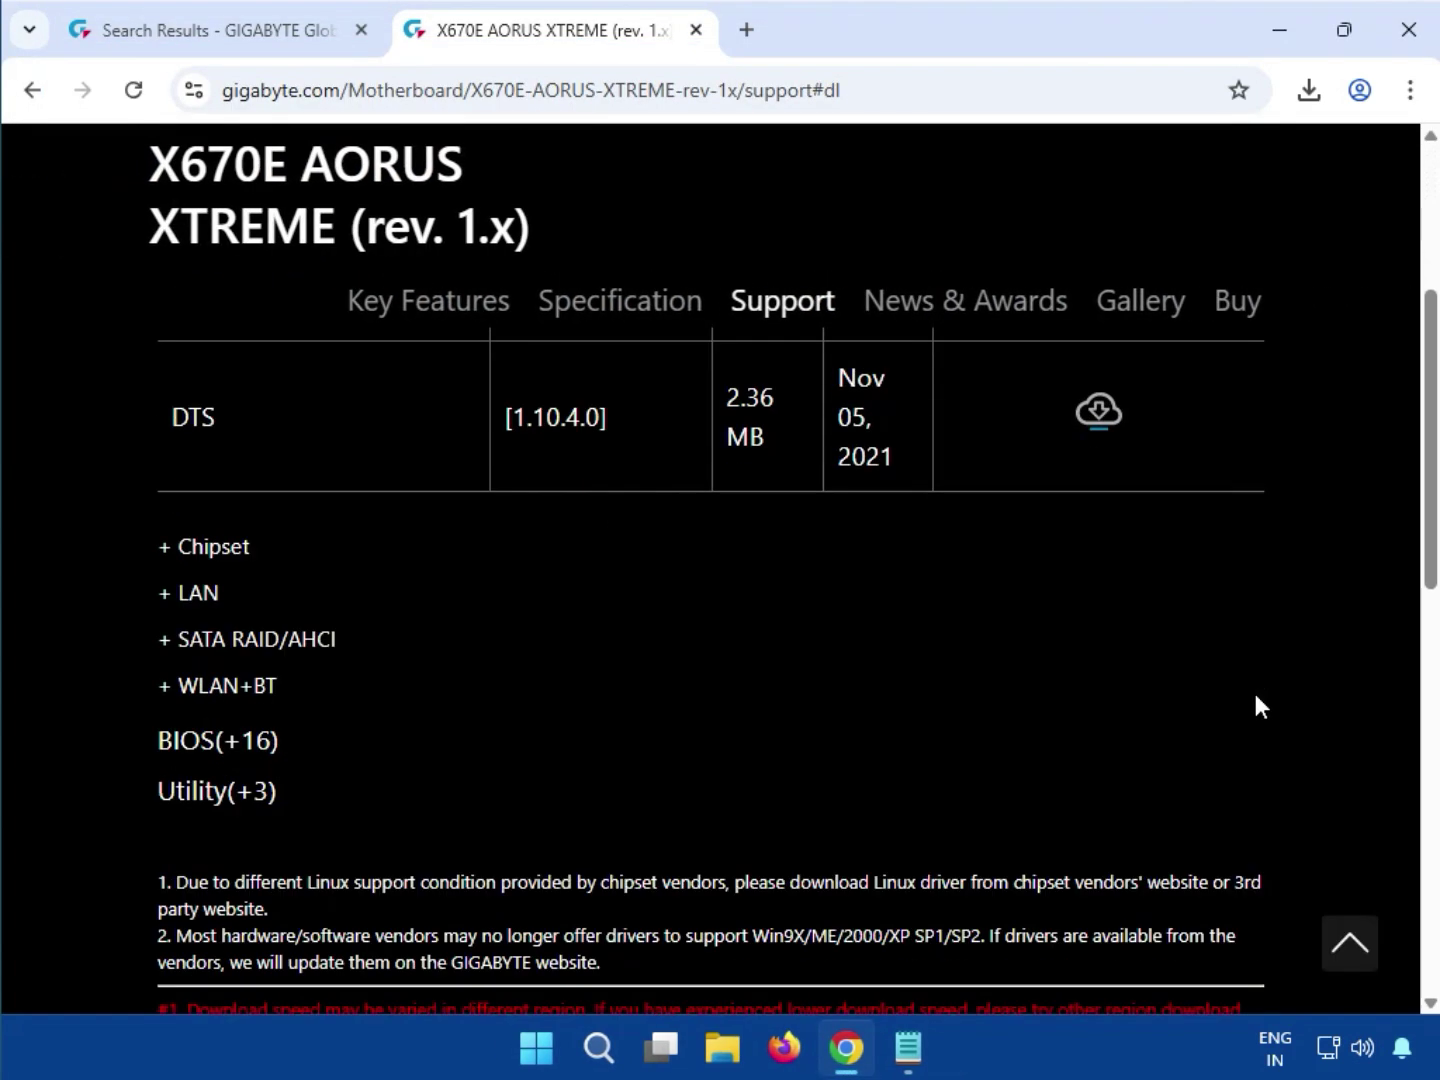
click(186, 550)
scroll(491, 686, down, 3)
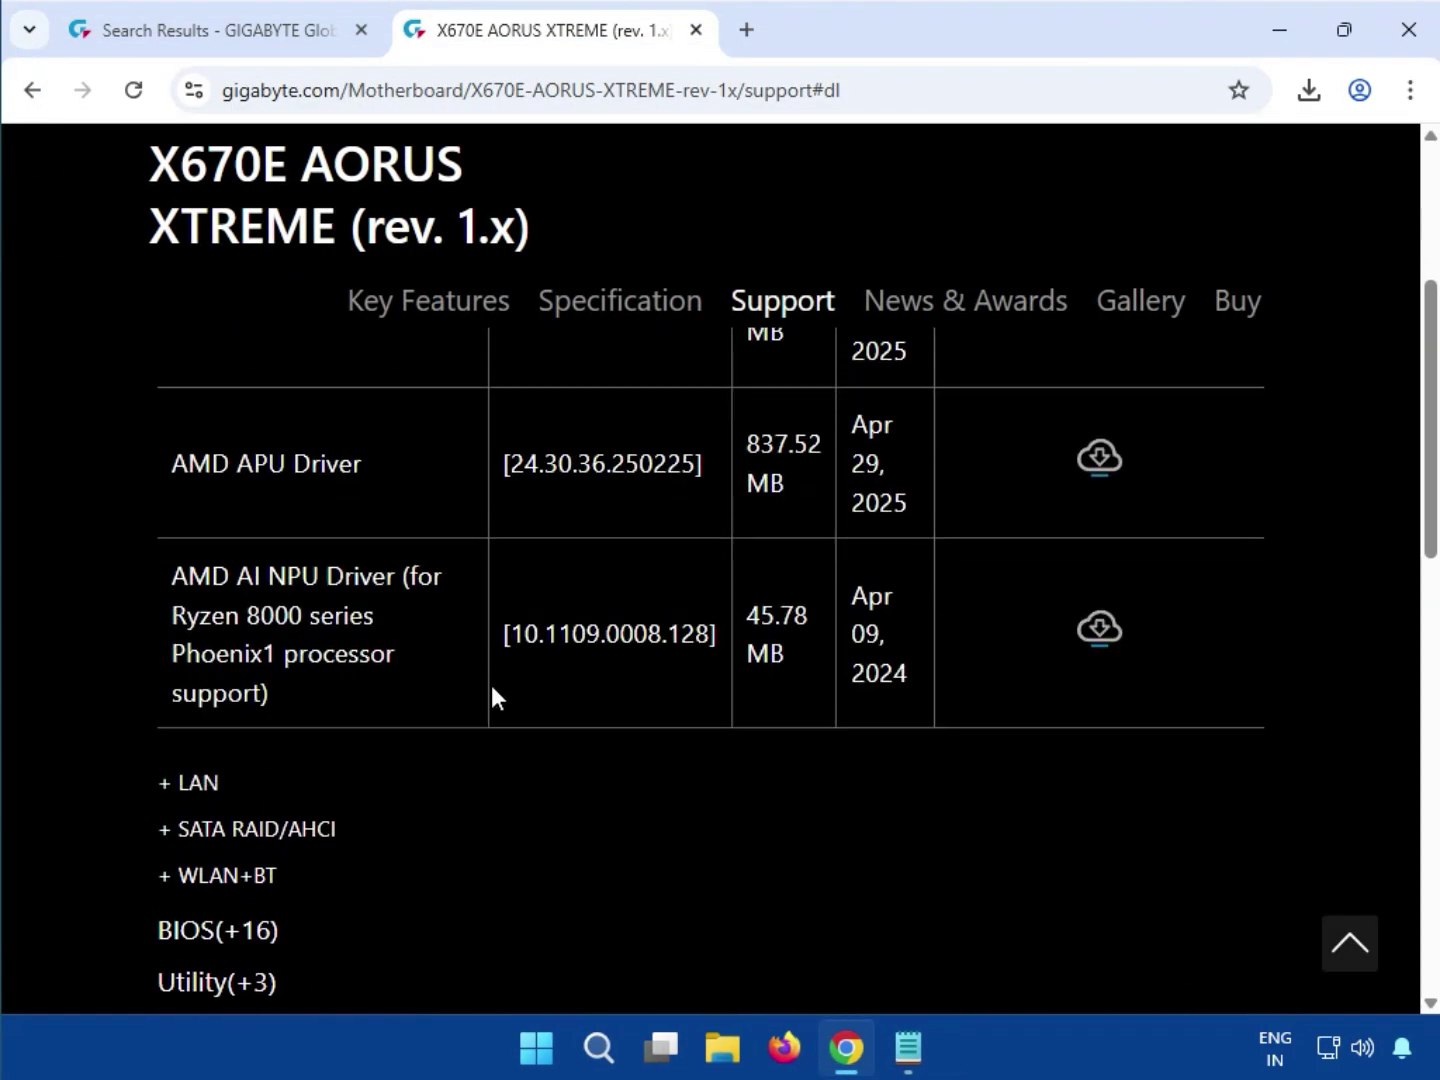
scroll(446, 706, up, 1)
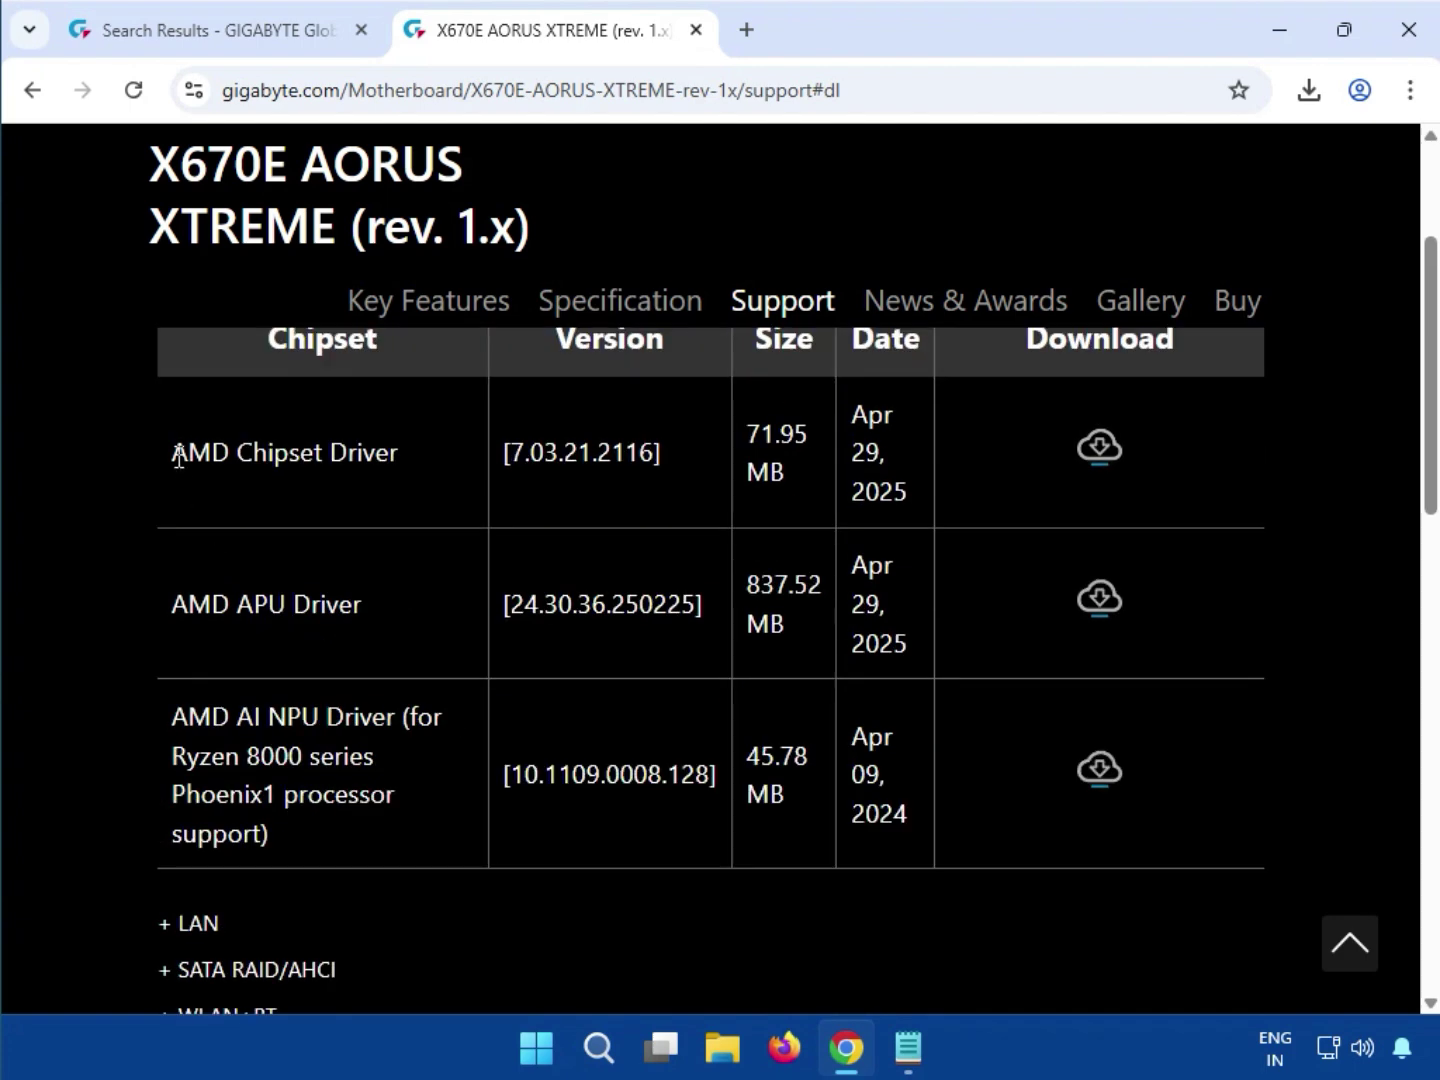
drag(172, 453, 490, 466)
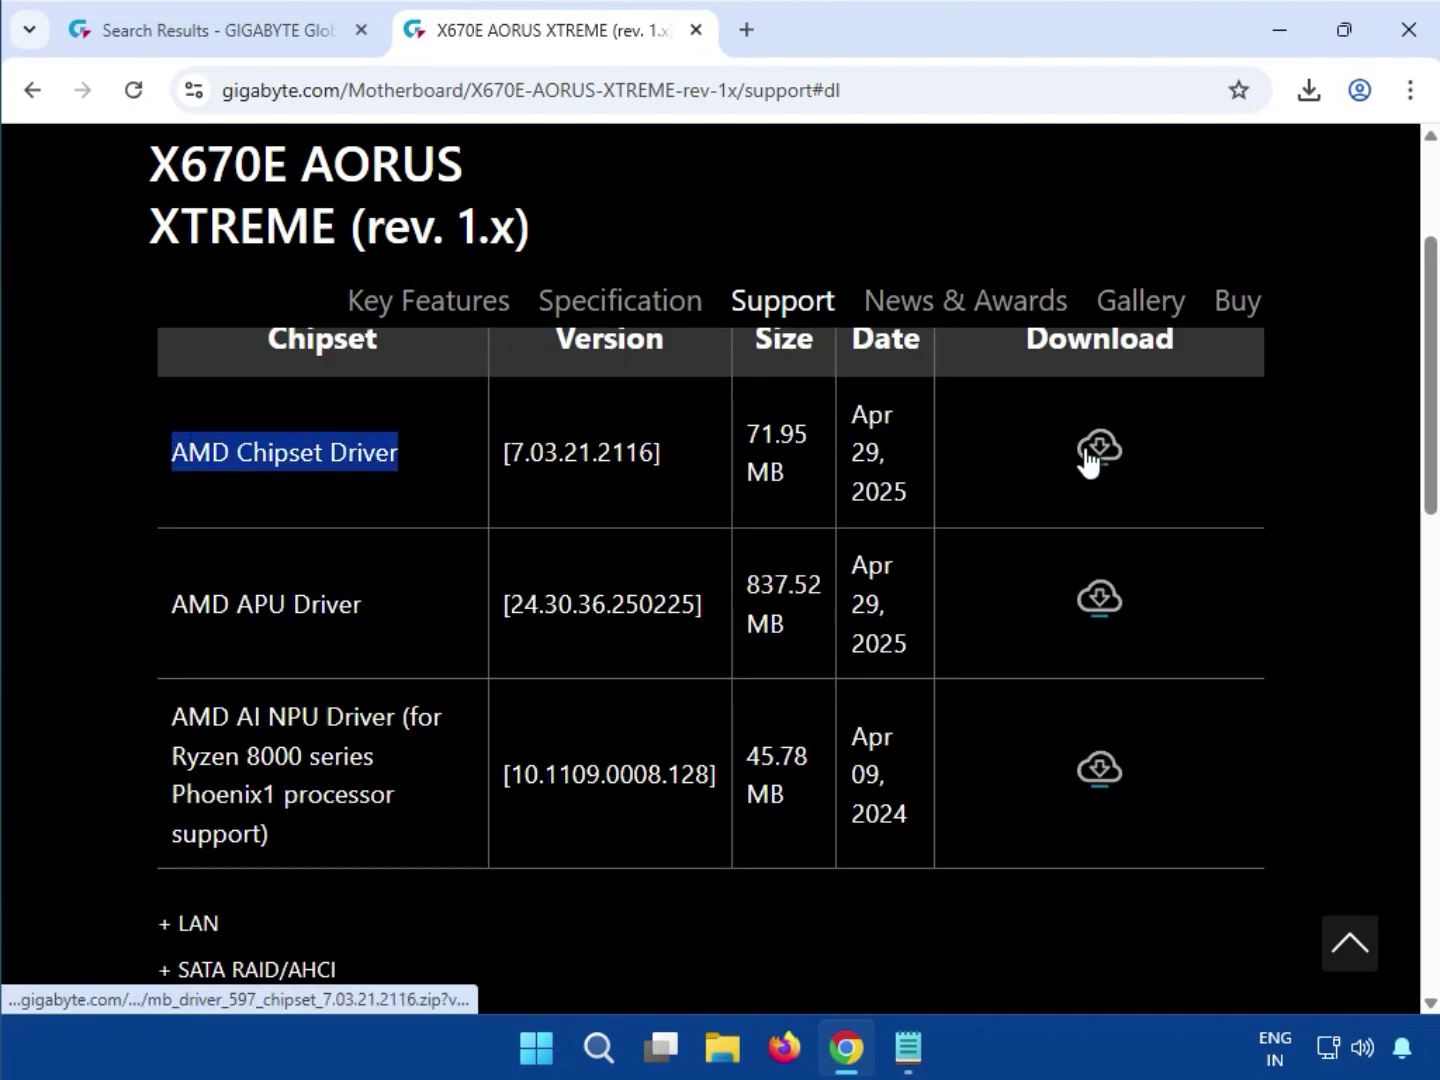
click(1094, 454)
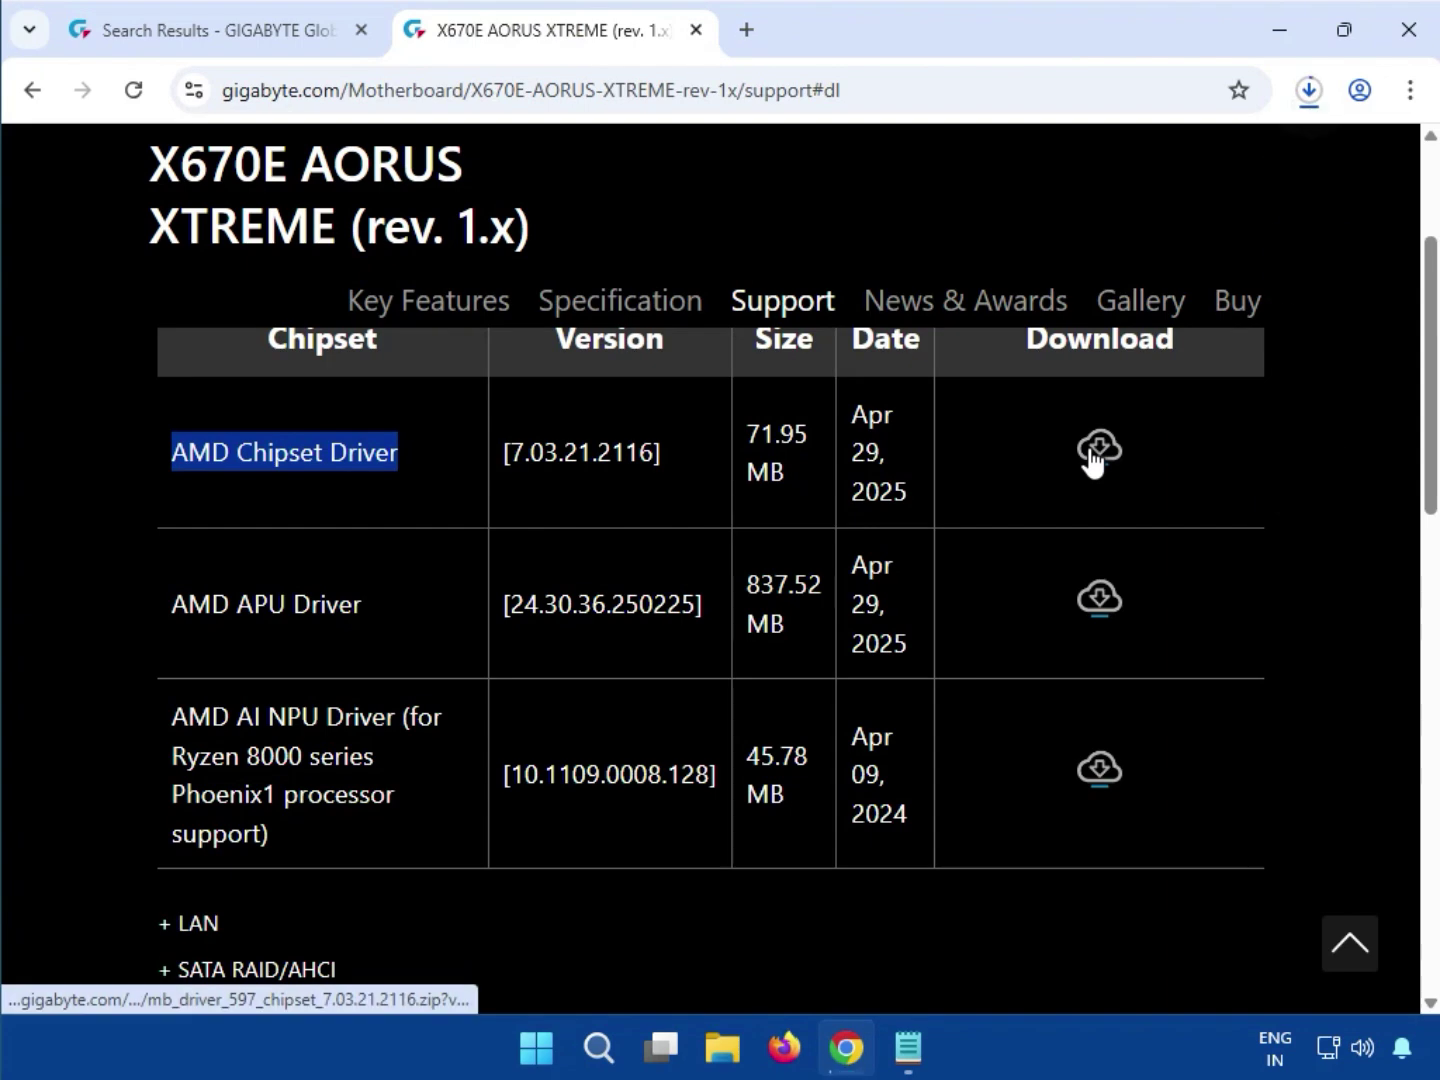
Run mb_driver_597_chipset_7.03.21.2116.exe from the downloaded chipset archive, allow it to make changes to the device, and close the archive.
click(1305, 102)
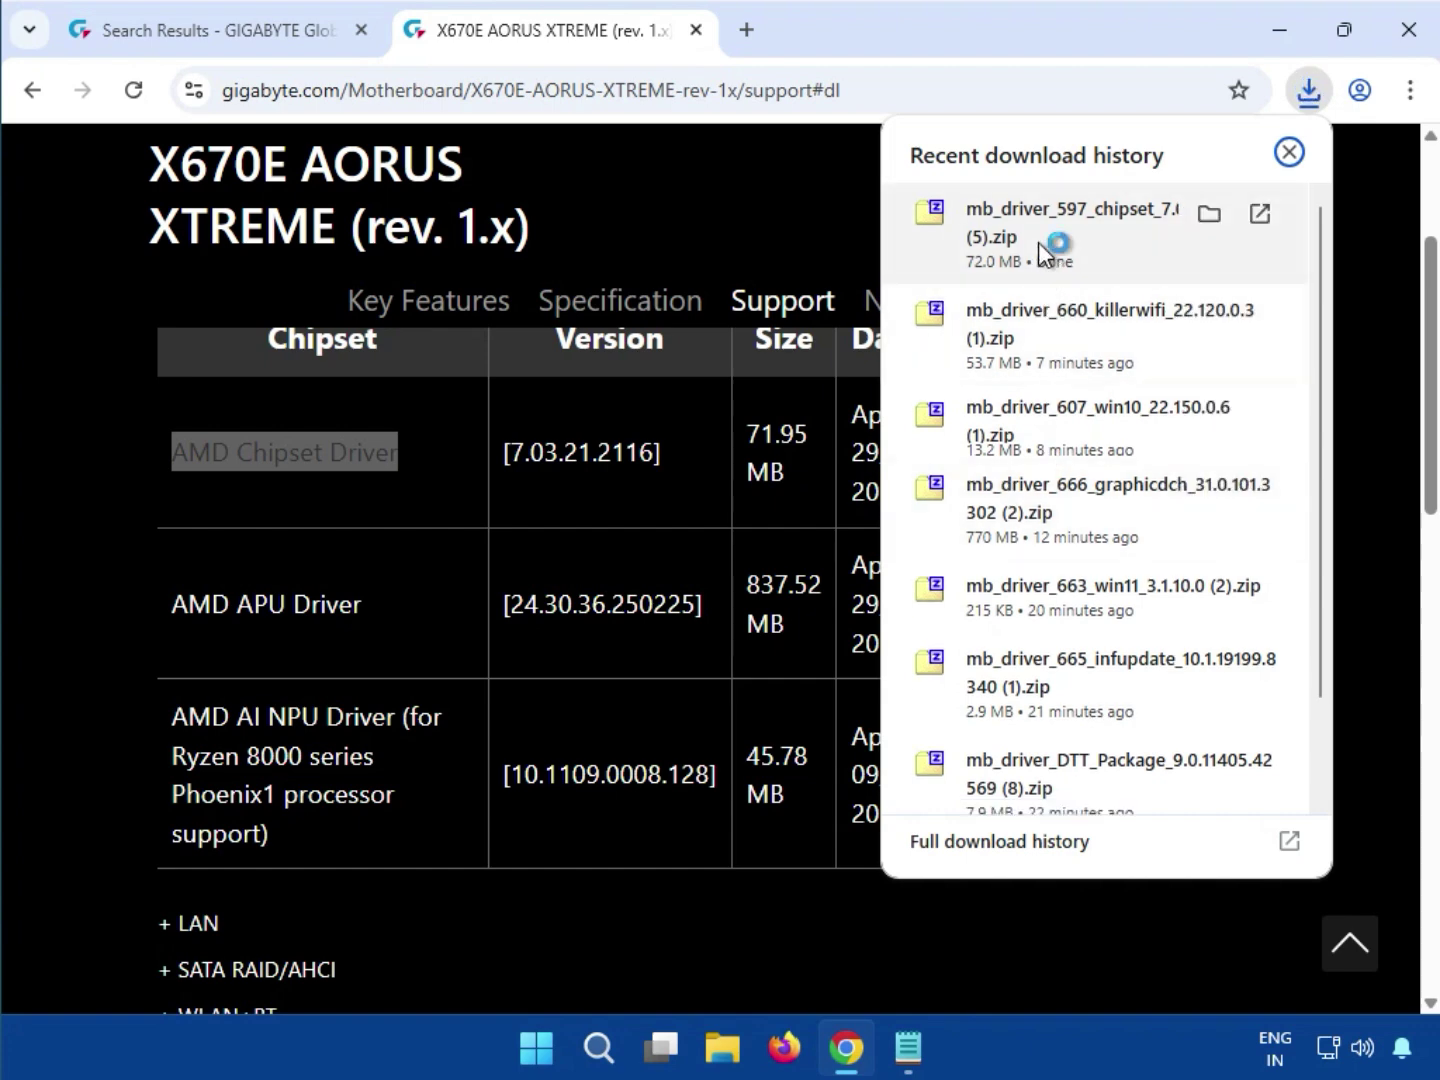
click(1038, 242)
double_click(316, 275)
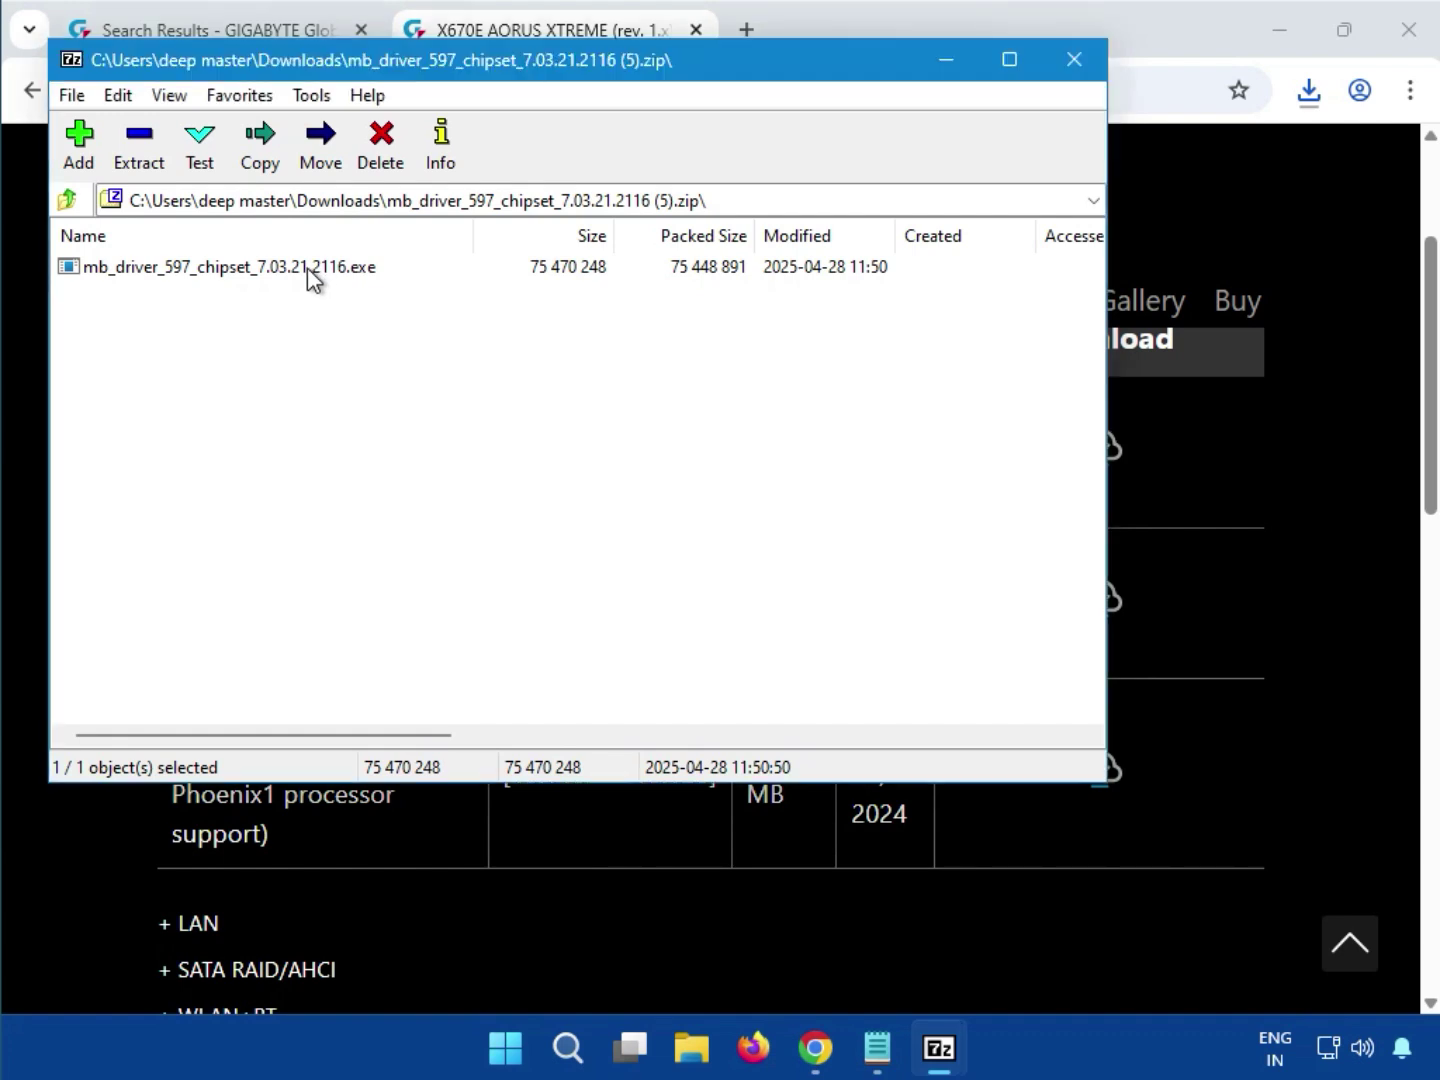
click(307, 267)
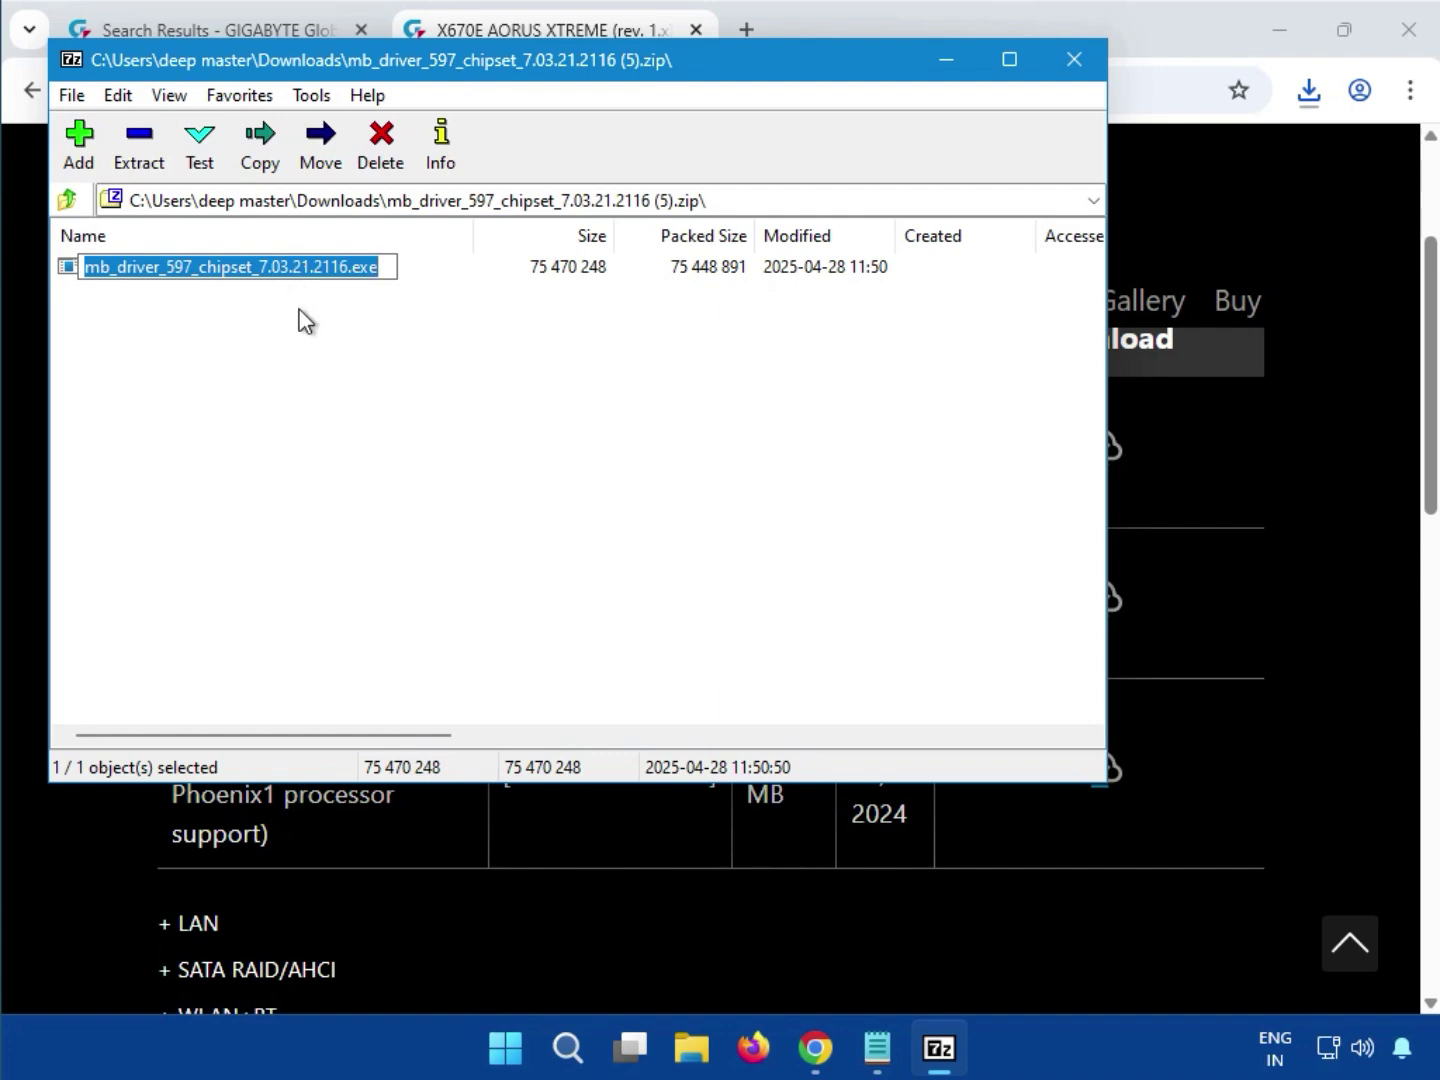
key(Escape)
key(Return)
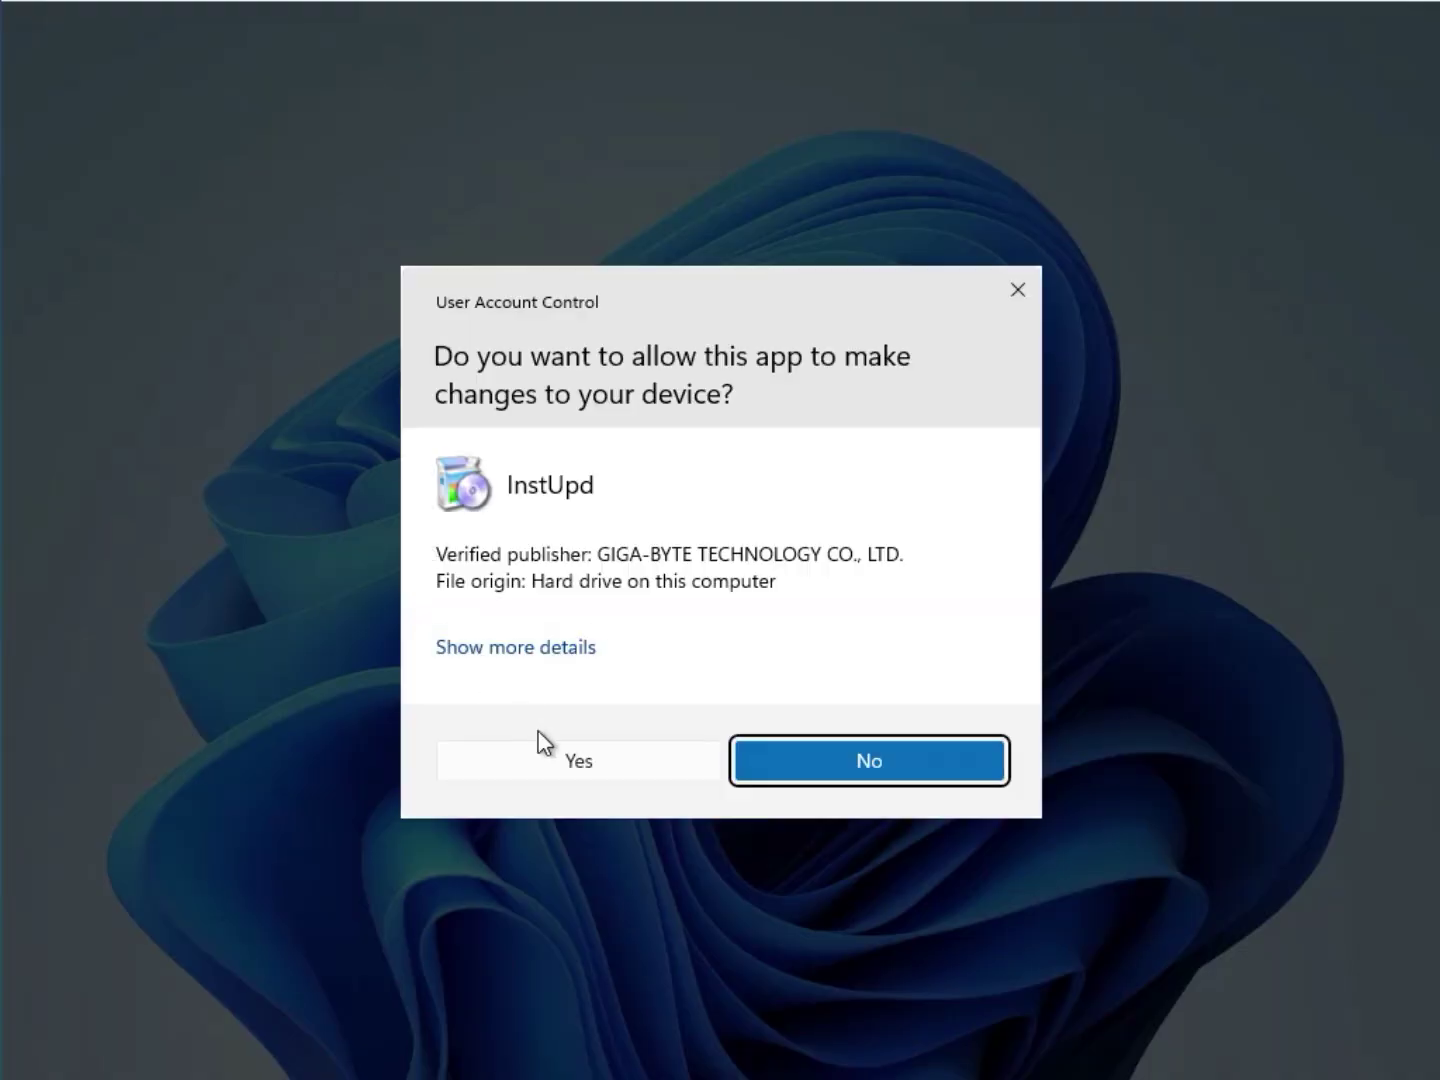
click(556, 758)
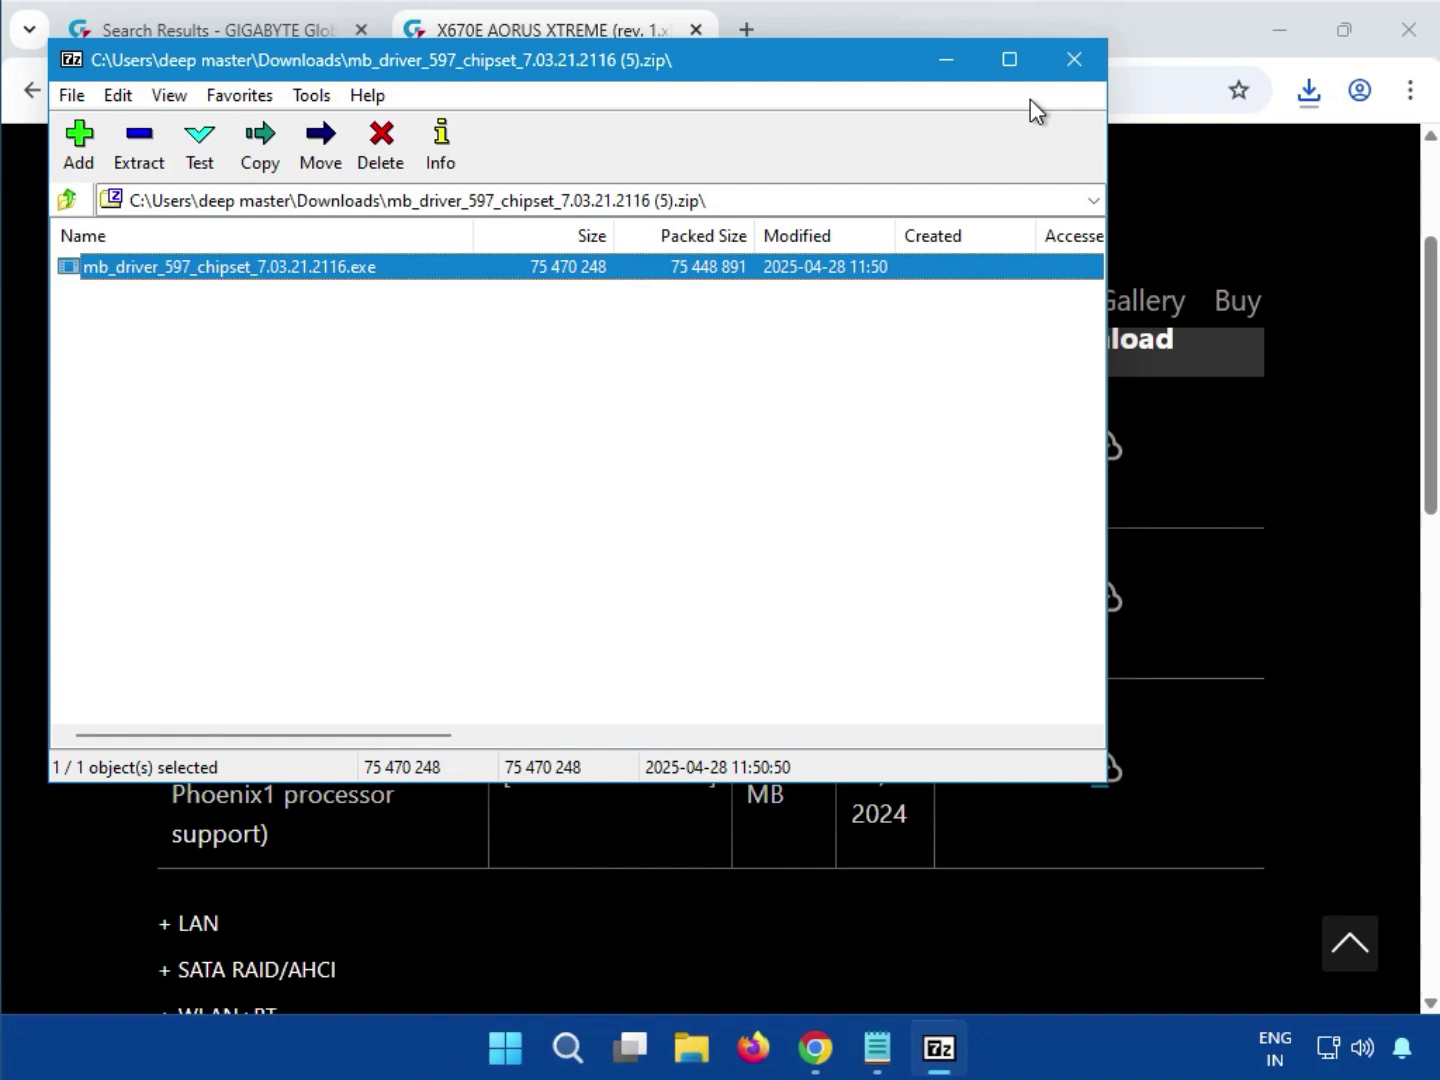
click(1075, 72)
Expand the LAN driver category and download the Aquantia LAN Driver version 3.1.10.0.
click(1300, 620)
scroll(1291, 708, down, 1)
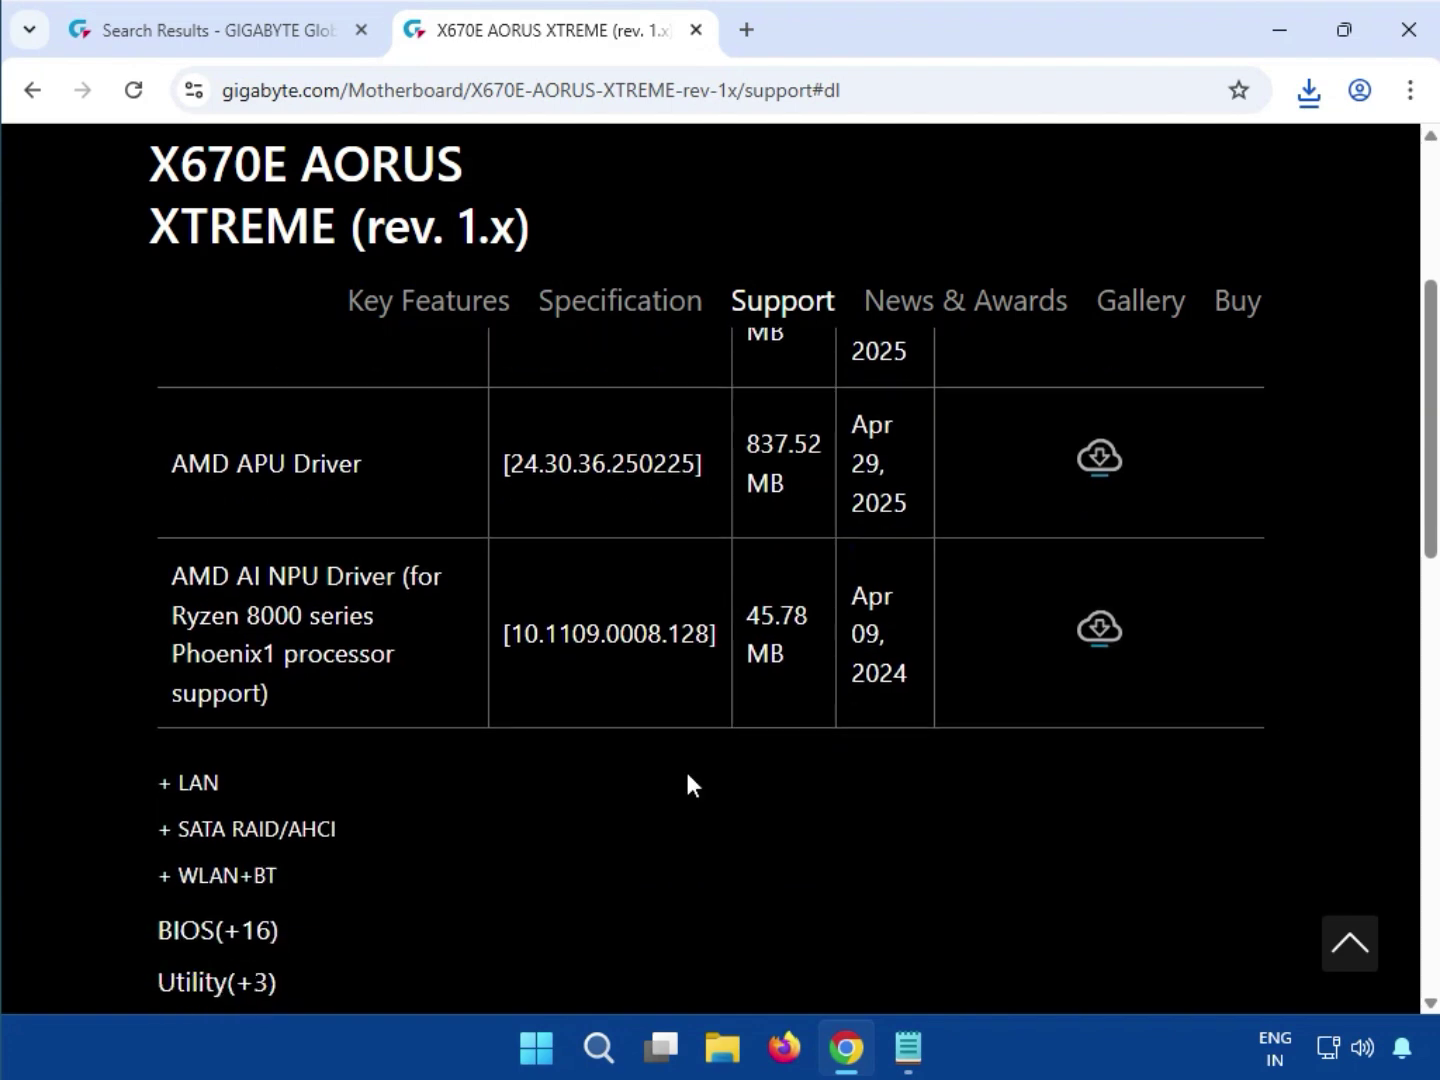
double_click(190, 786)
scroll(578, 823, down, 1)
scroll(539, 771, up, 2)
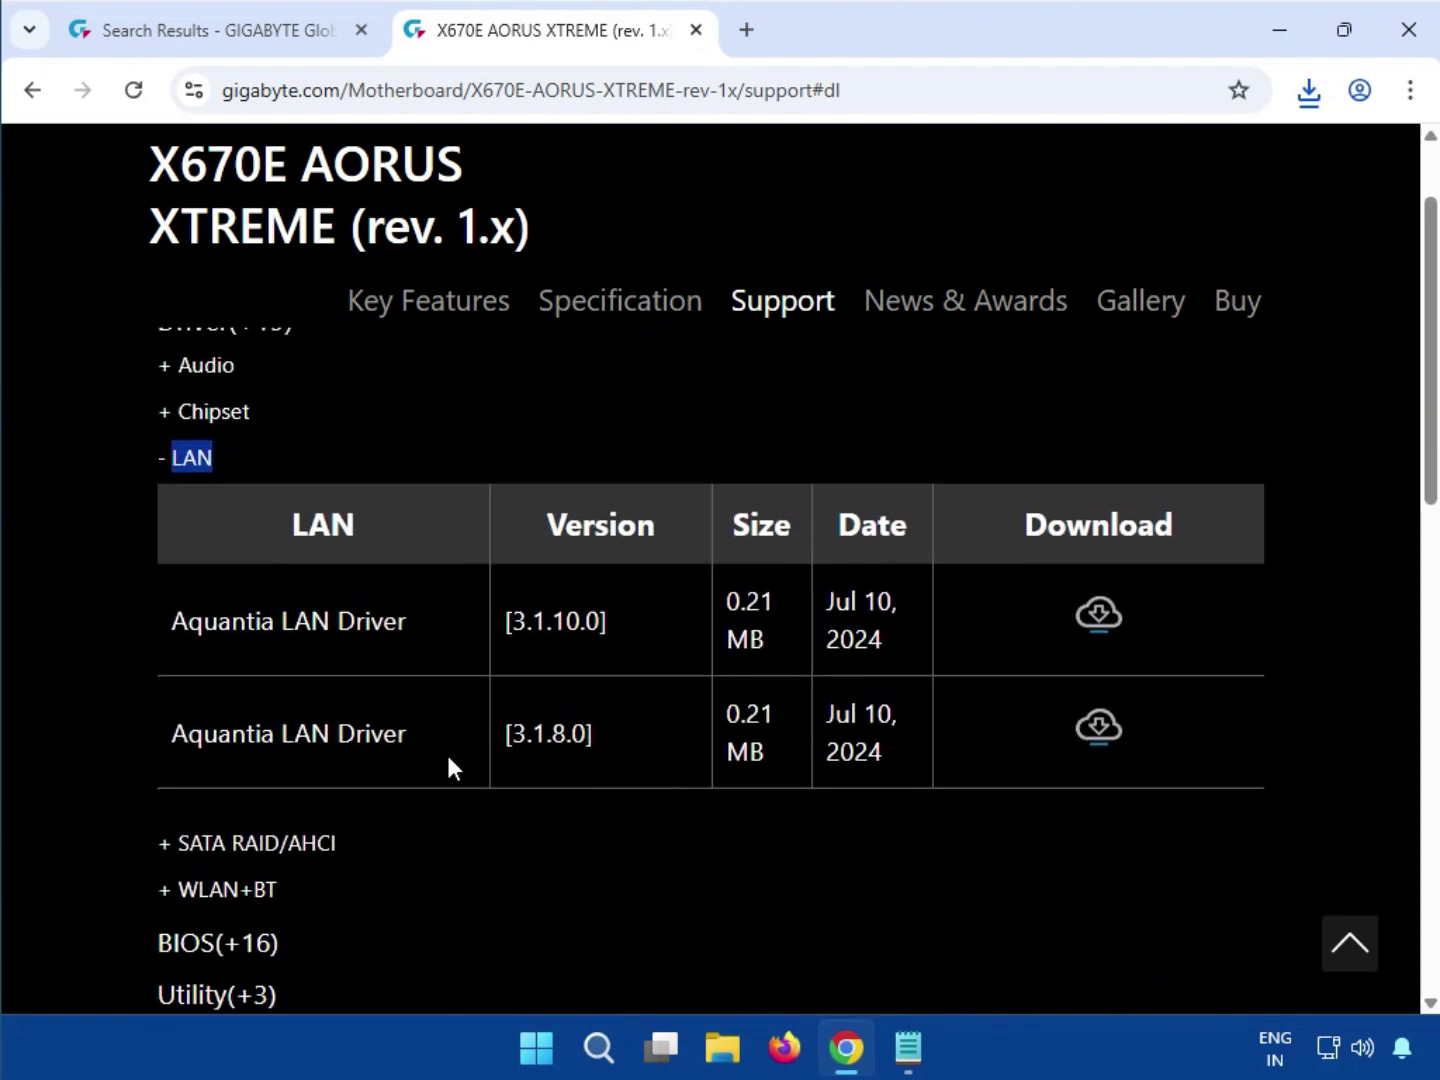
drag(172, 617, 398, 620)
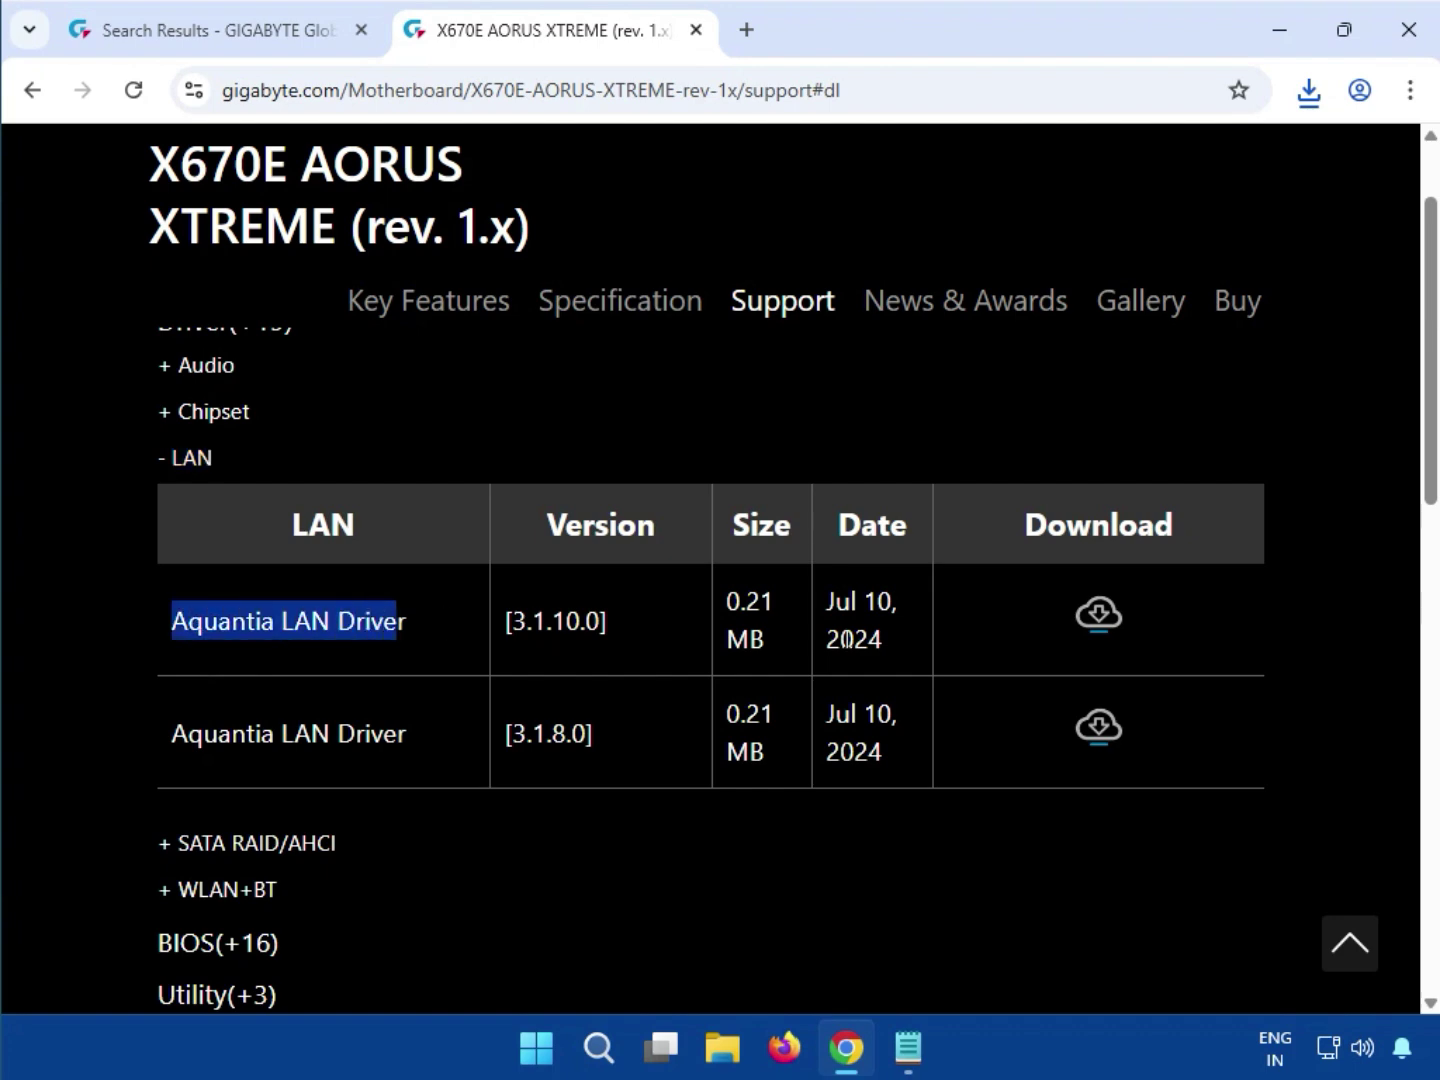
click(1095, 617)
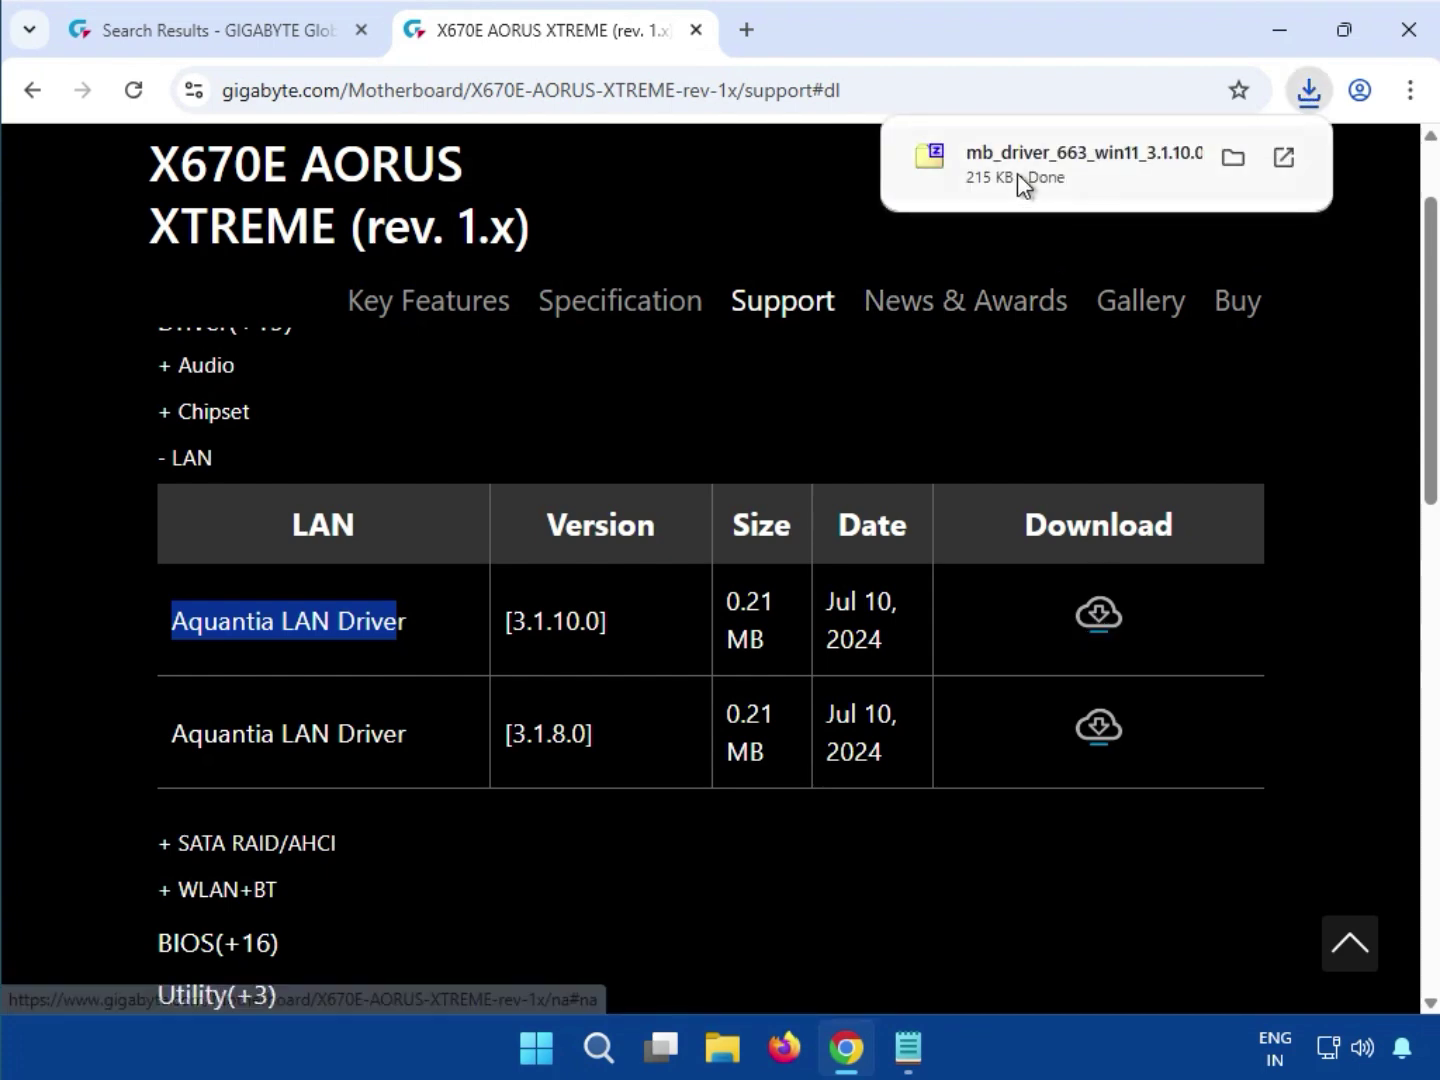
Run mb_driver_663_win11_3.1.10.0.exe from the downloaded LAN archive, allow it to make changes to the device, and close the archive.
click(1017, 174)
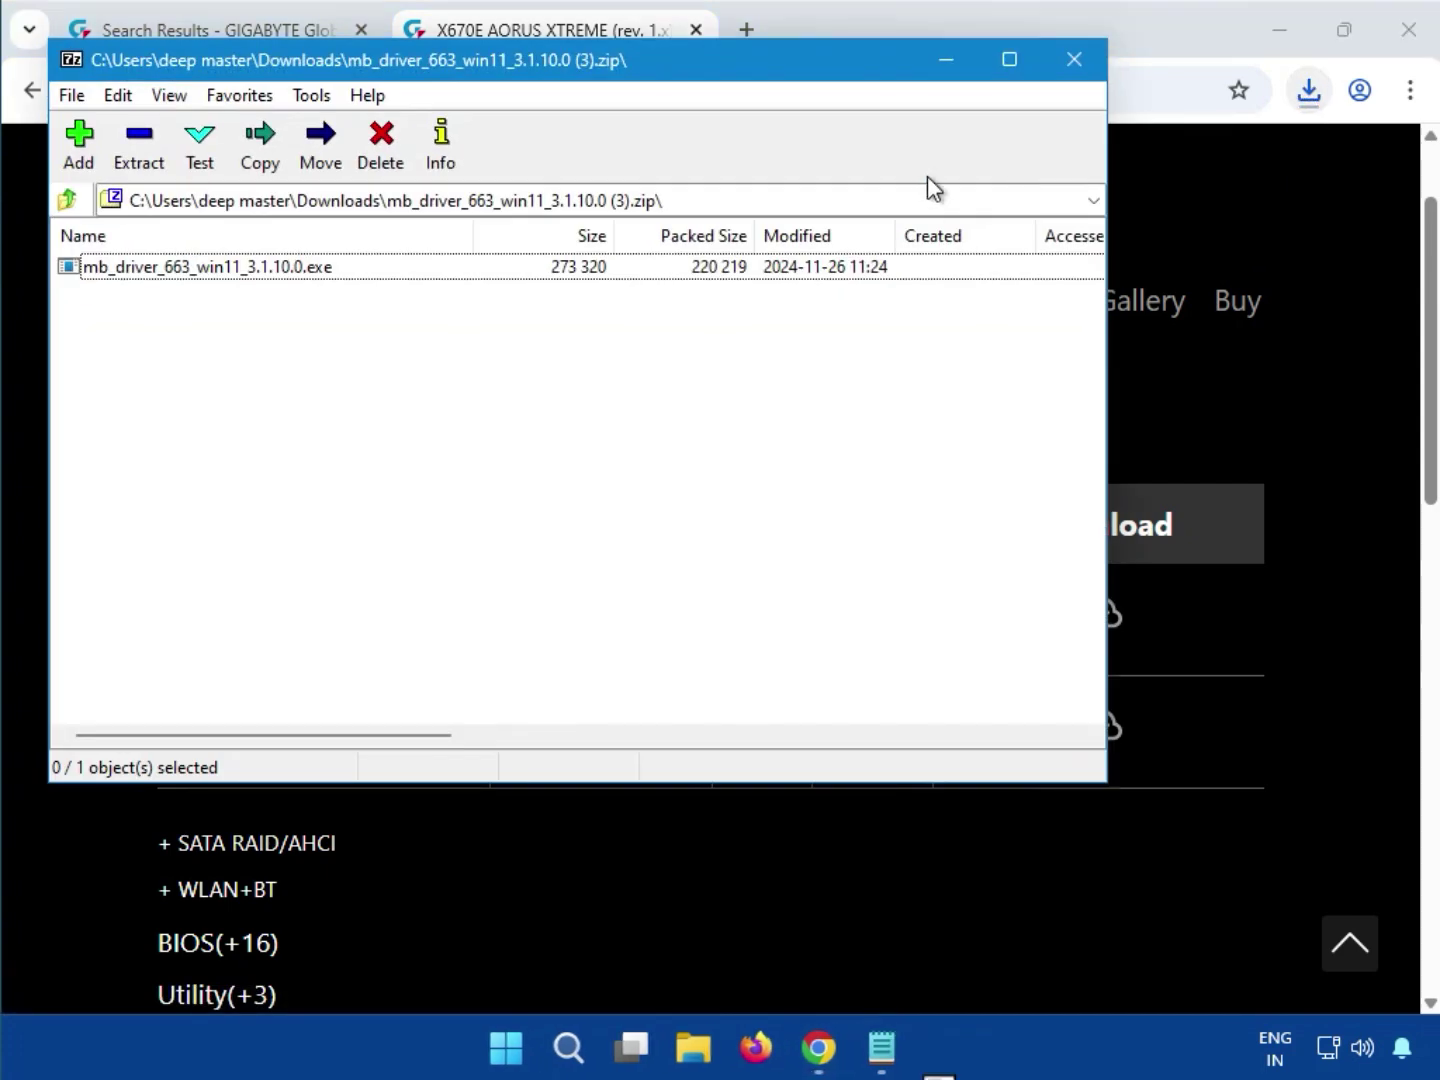
double_click(193, 267)
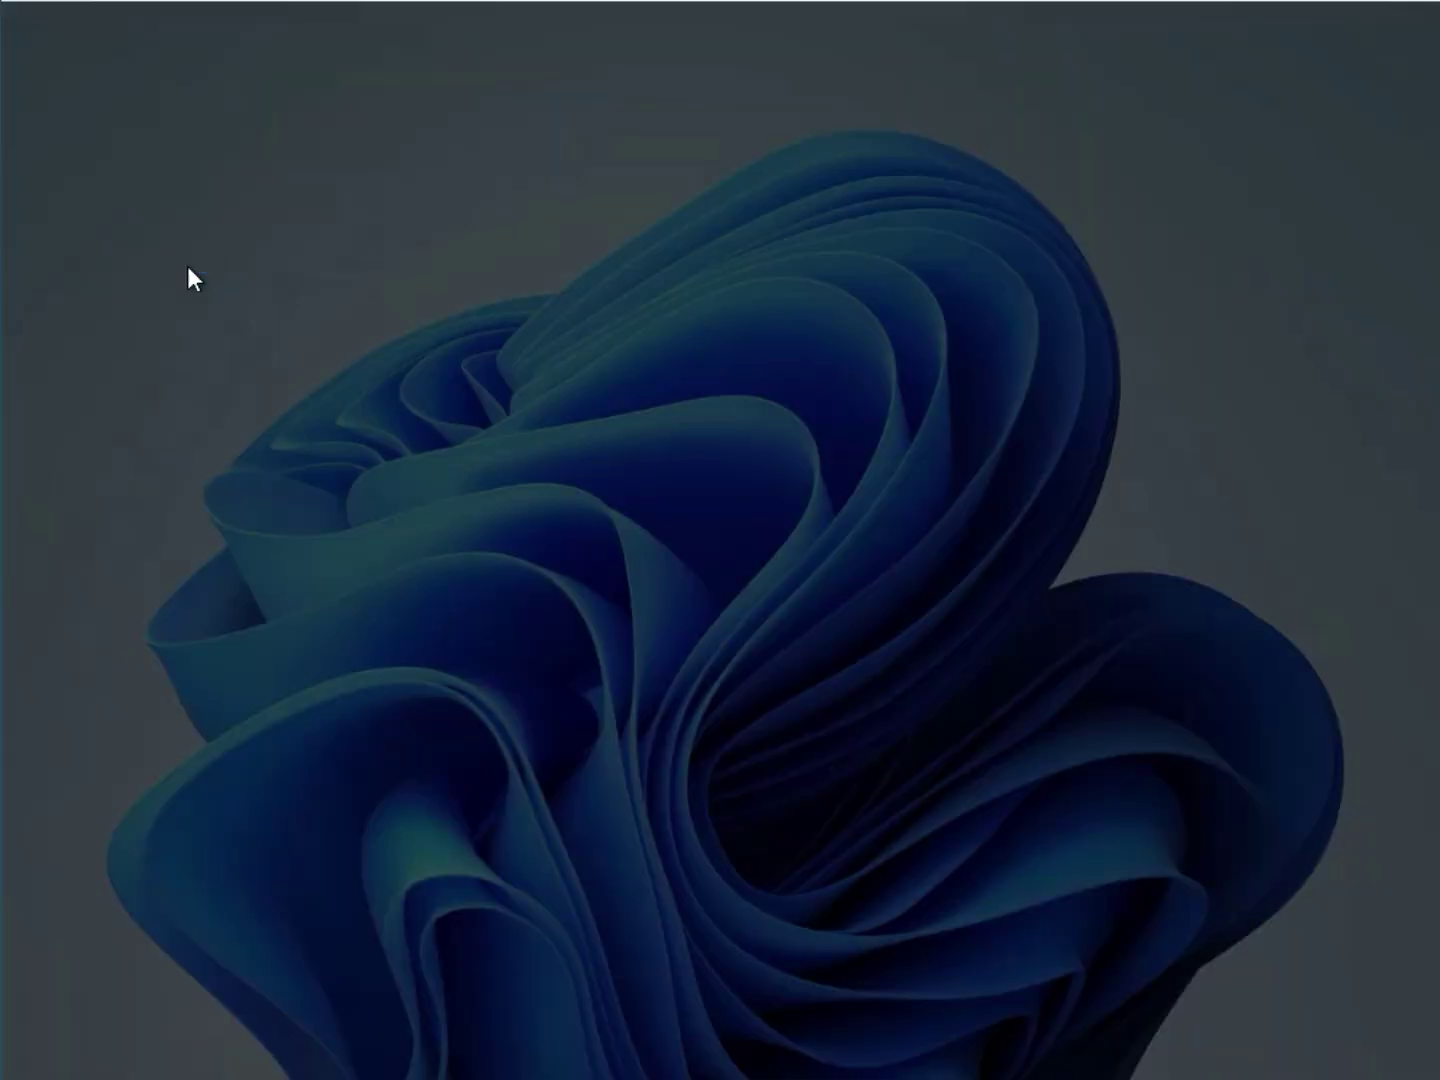
click(546, 762)
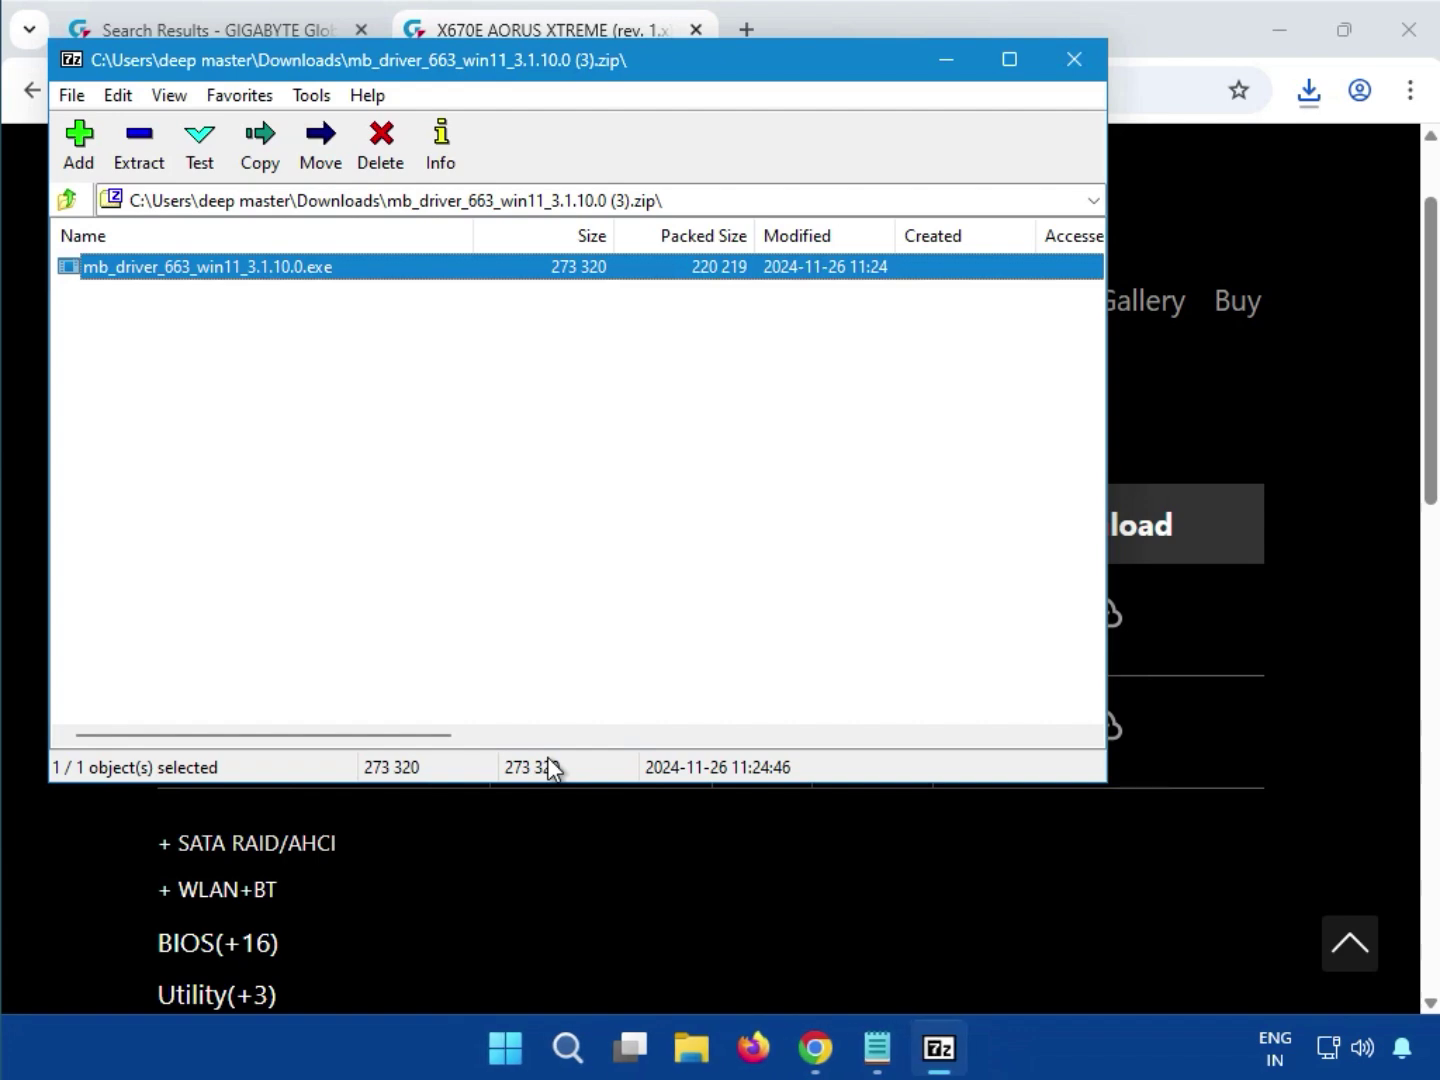
click(1062, 60)
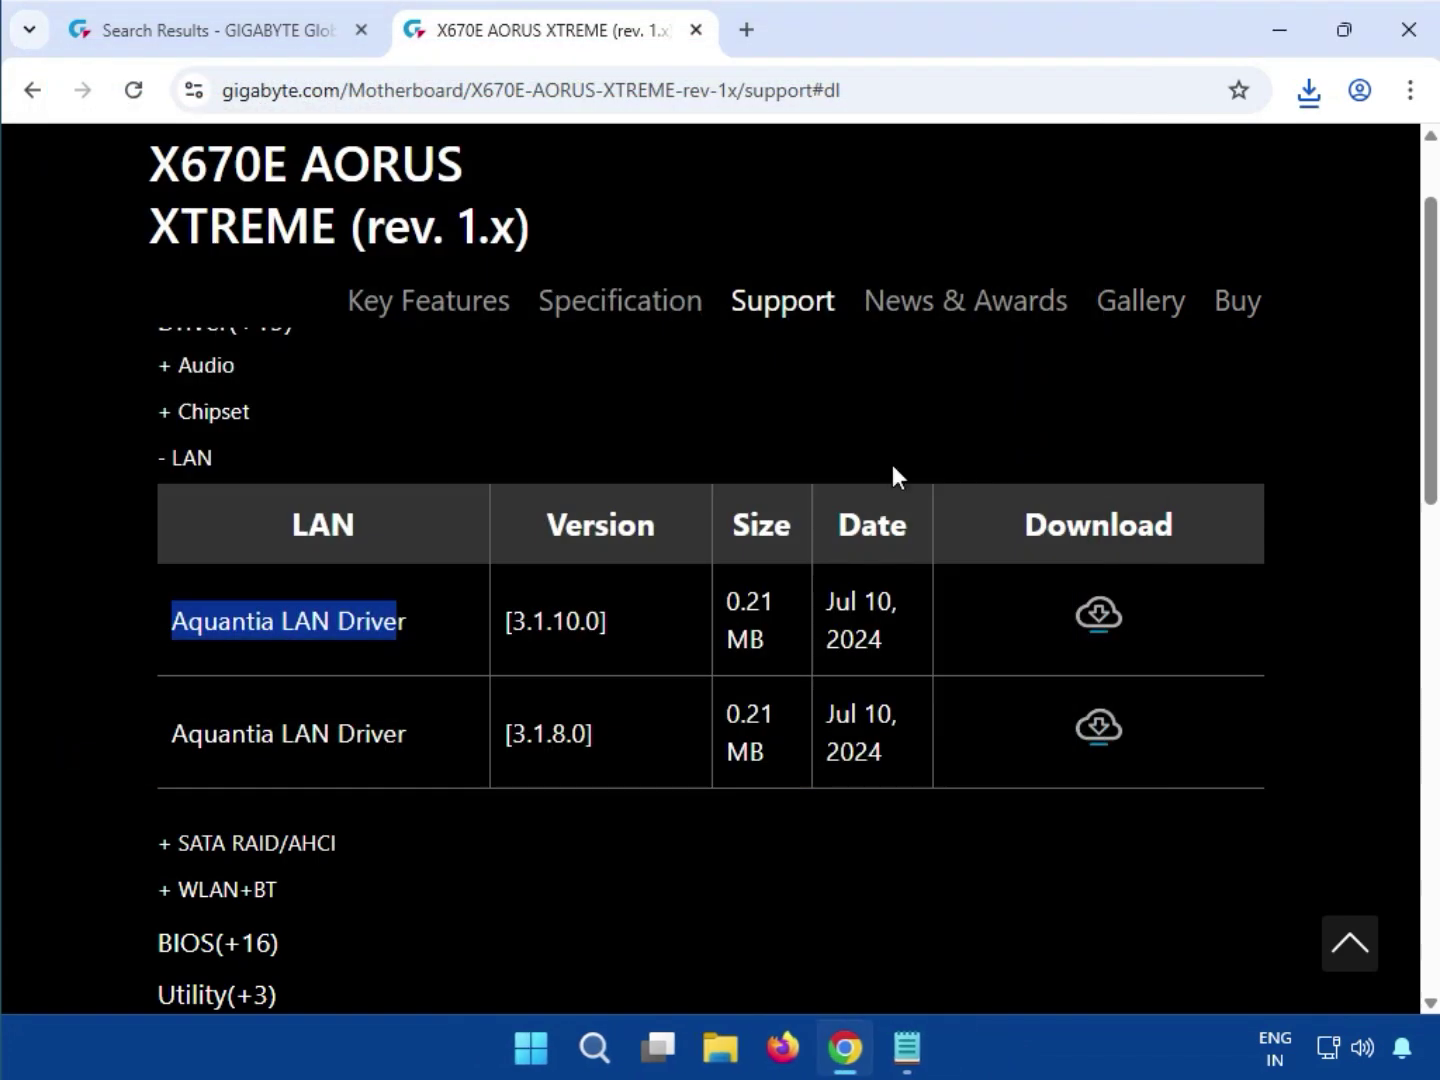
Expand the WLAN+BT driver category and download the Intel Bluetooth Driver version 23.120.0.4.
click(1274, 518)
scroll(1285, 545, down, 1)
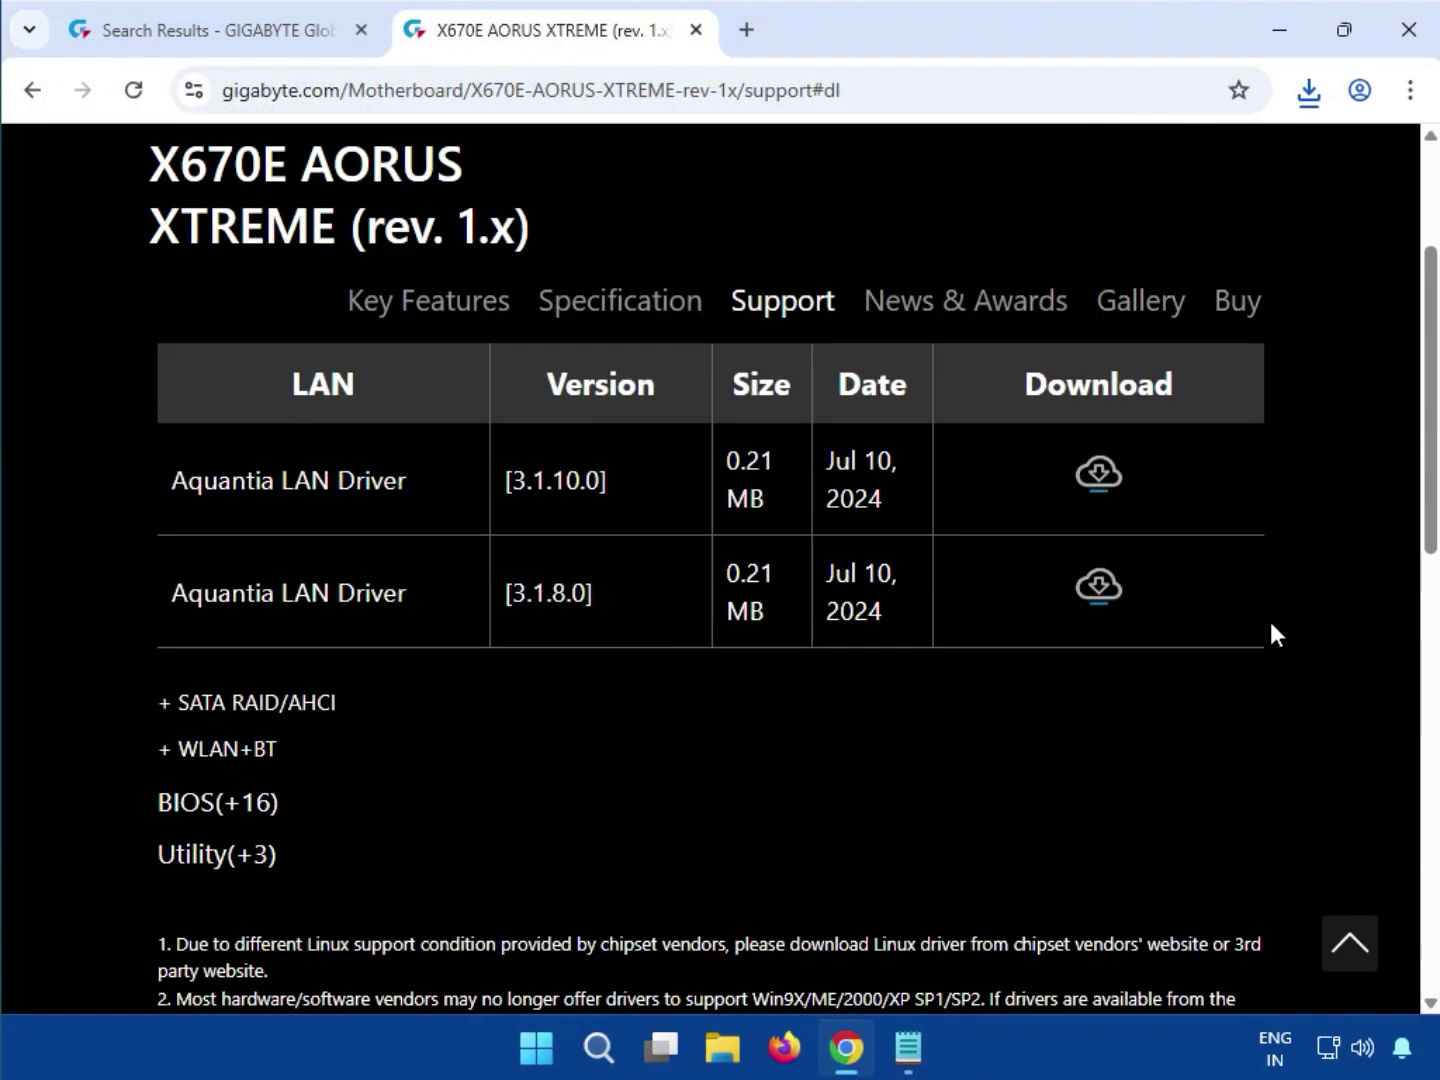
double_click(257, 751)
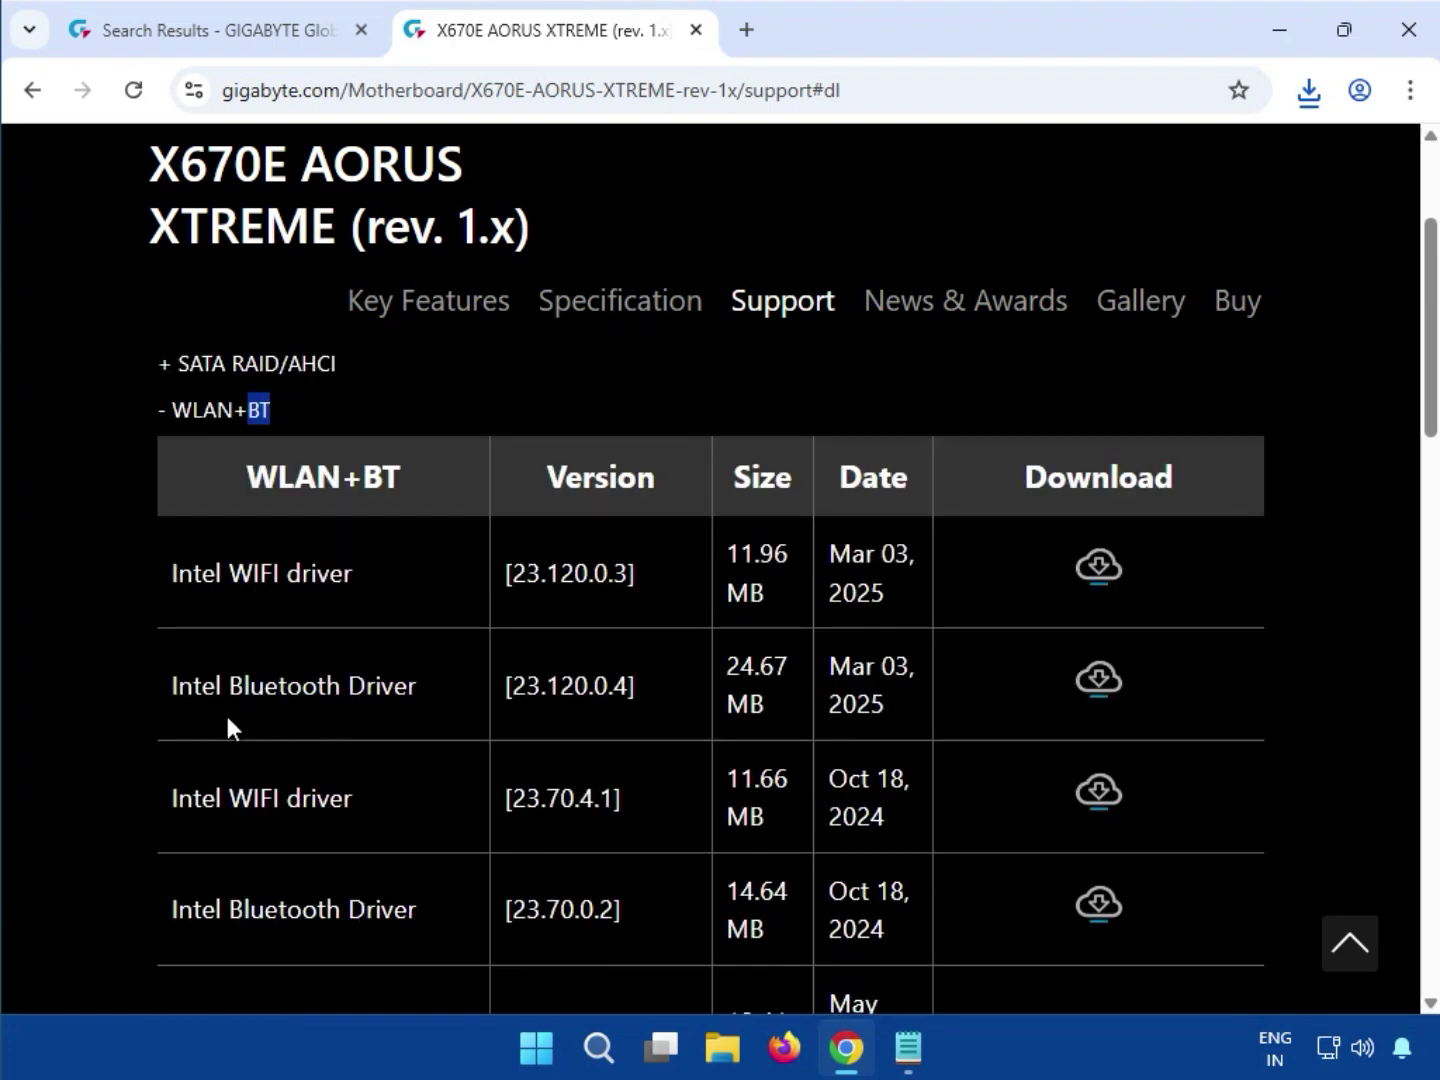
drag(227, 692, 422, 690)
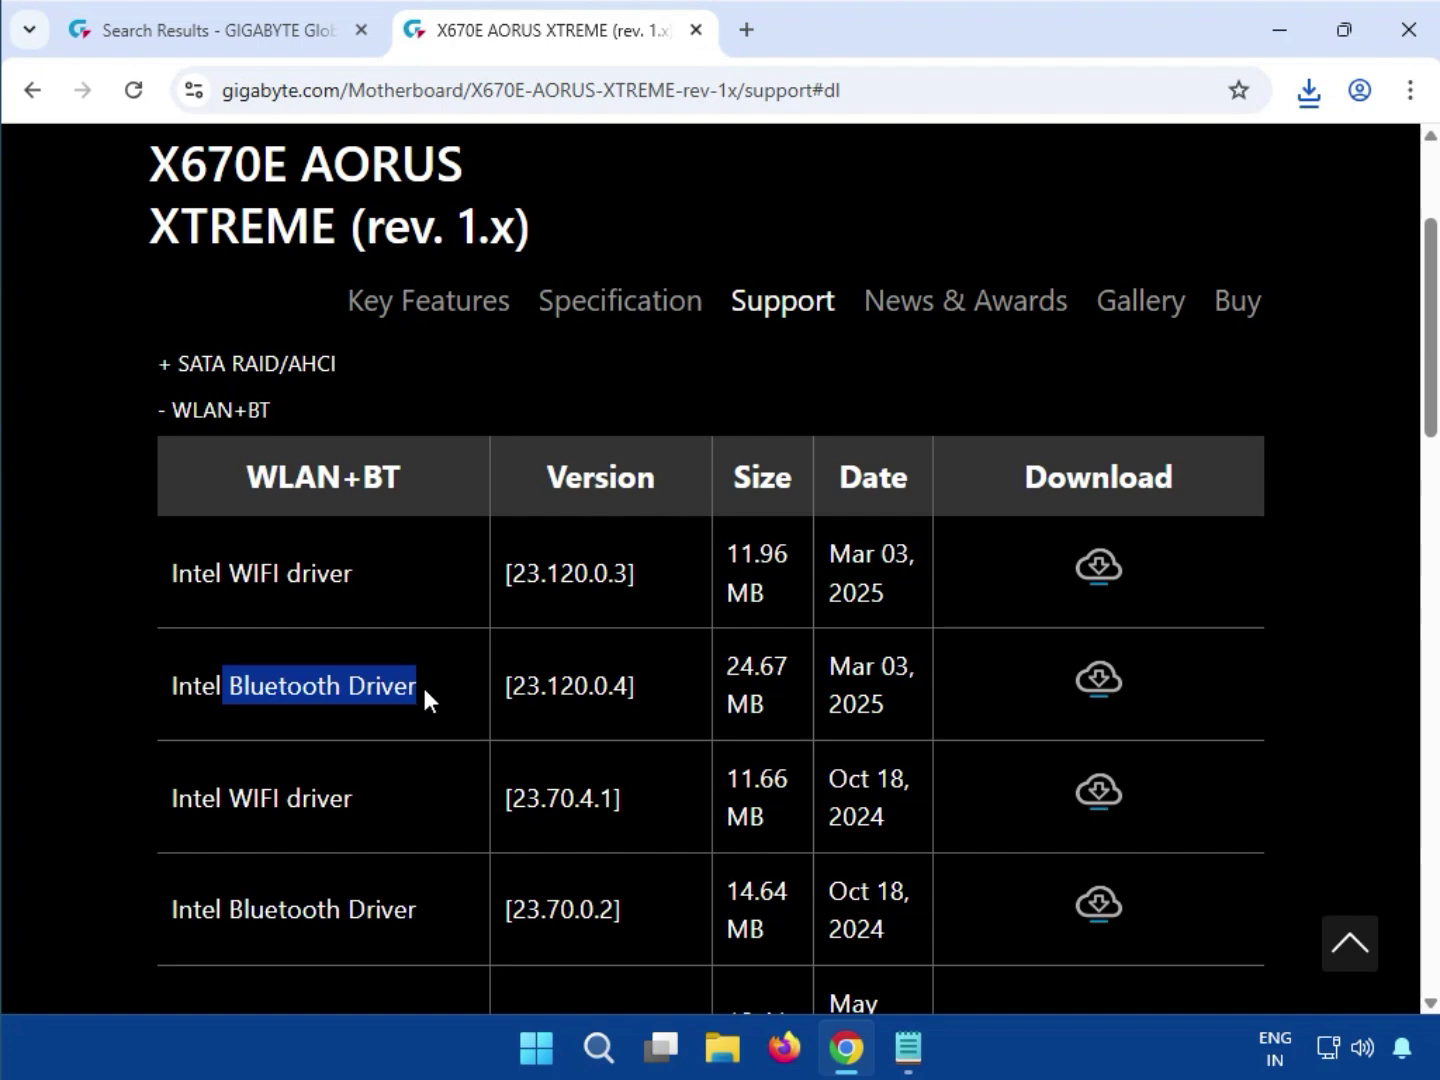
click(1086, 688)
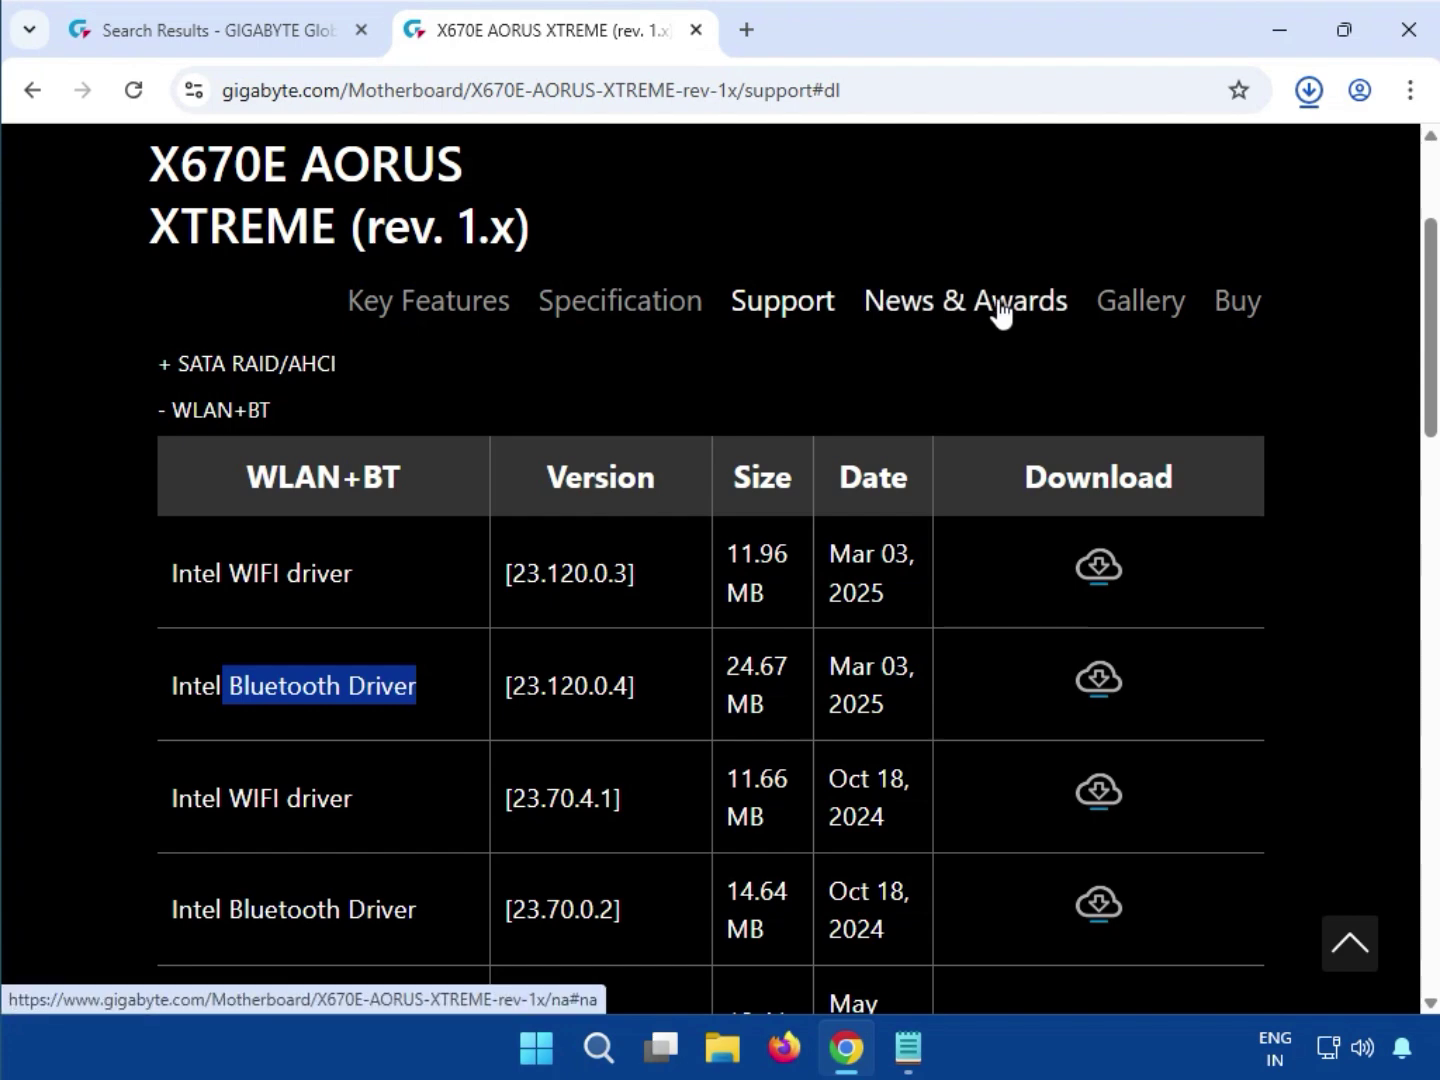
Run mb_driver_607_win10_23.120.0.4.exe from the Bluetooth archive in the recent download history, allow it to make changes to the device, and close the archive.
click(1284, 159)
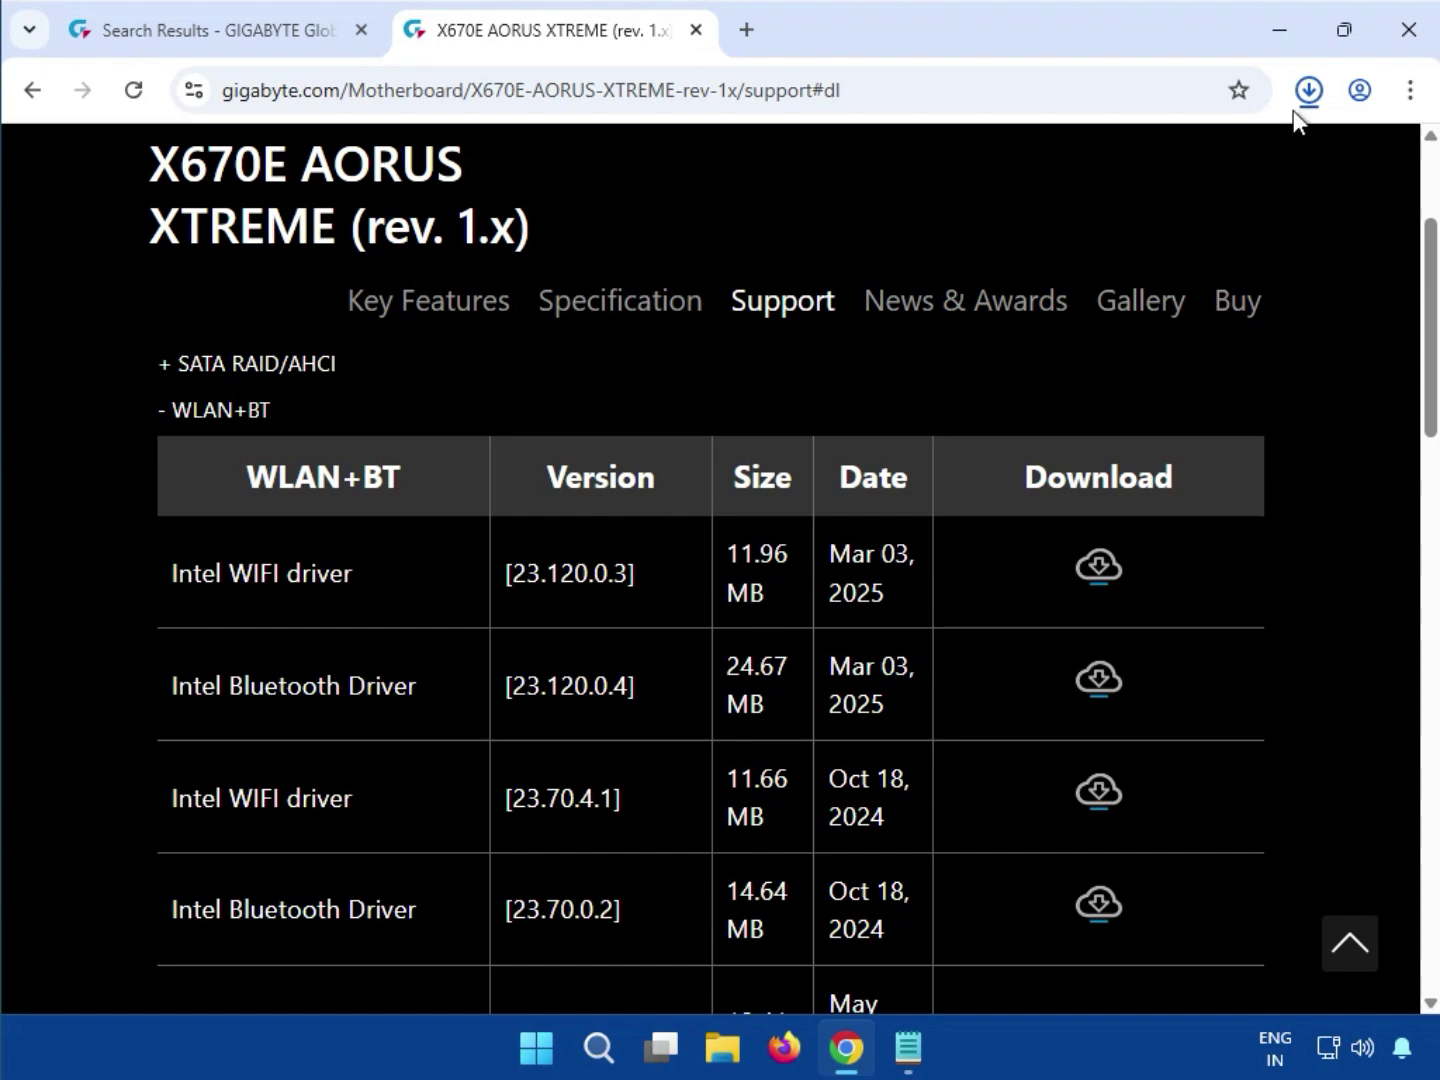
click(1298, 105)
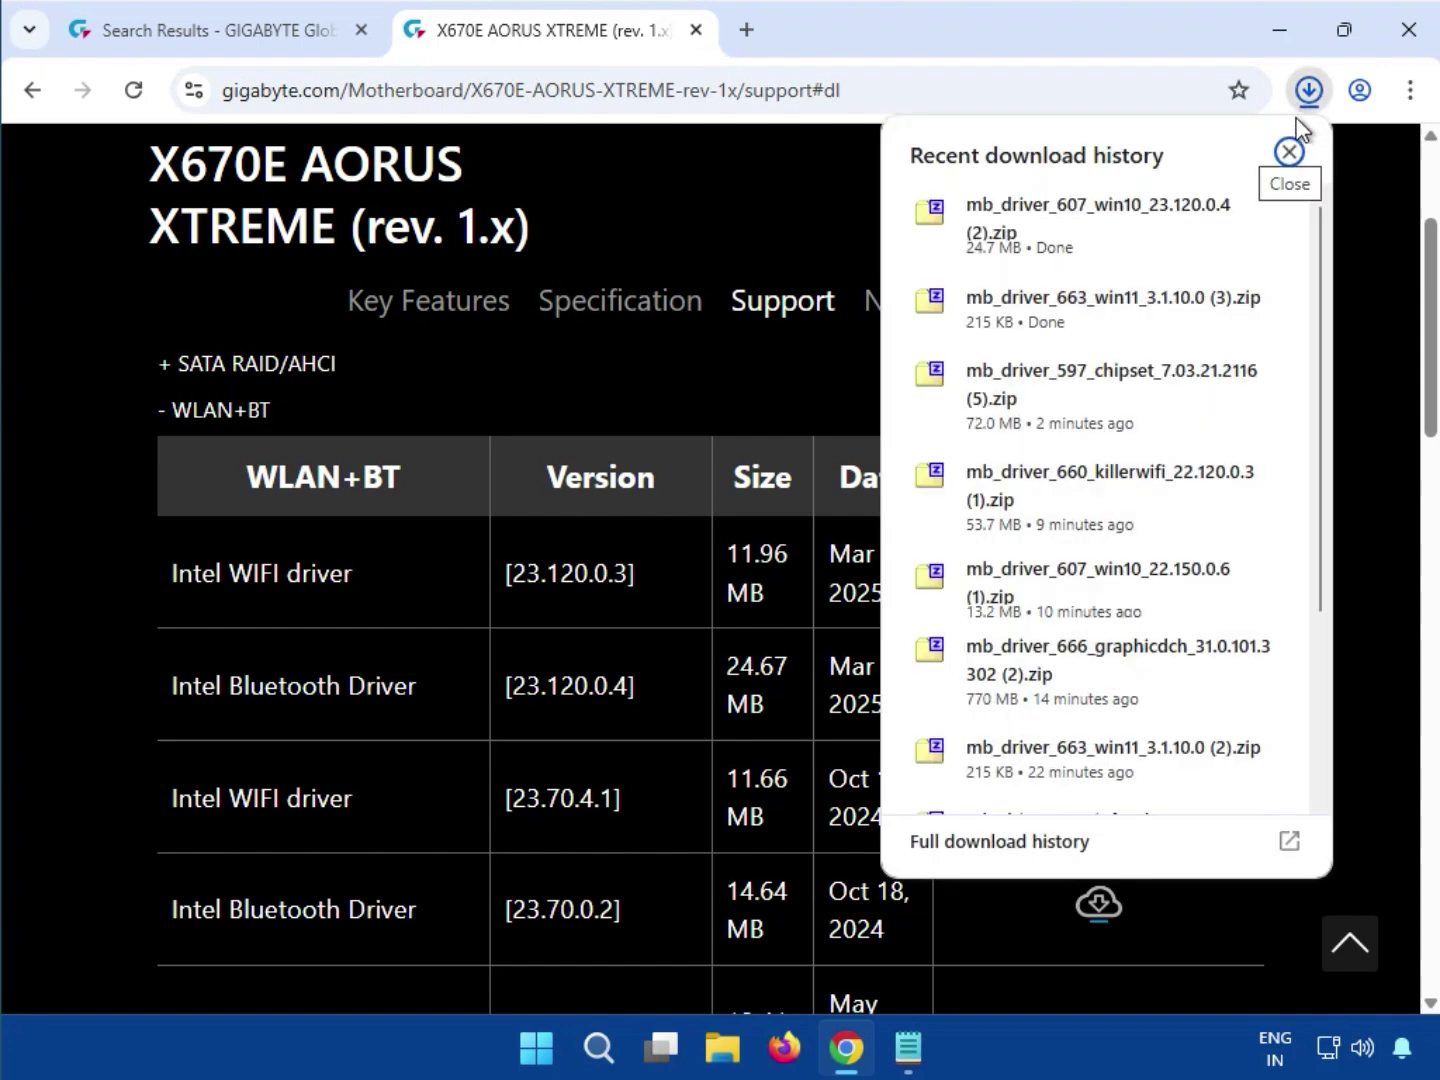
mouse_move(1119, 203)
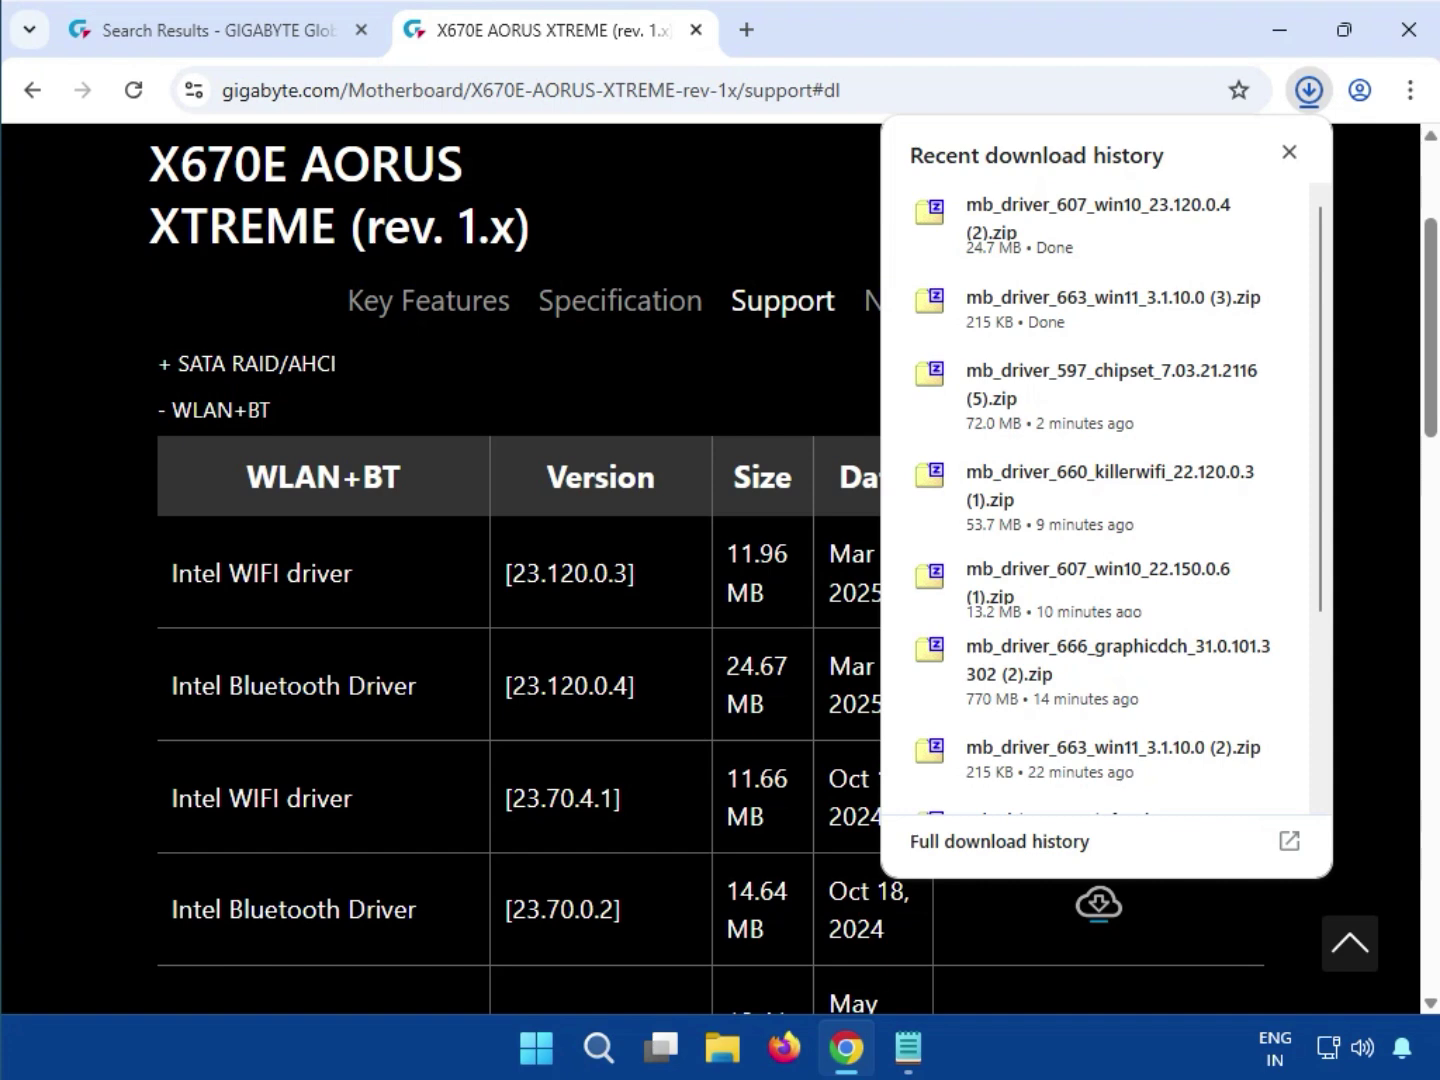
click(1098, 219)
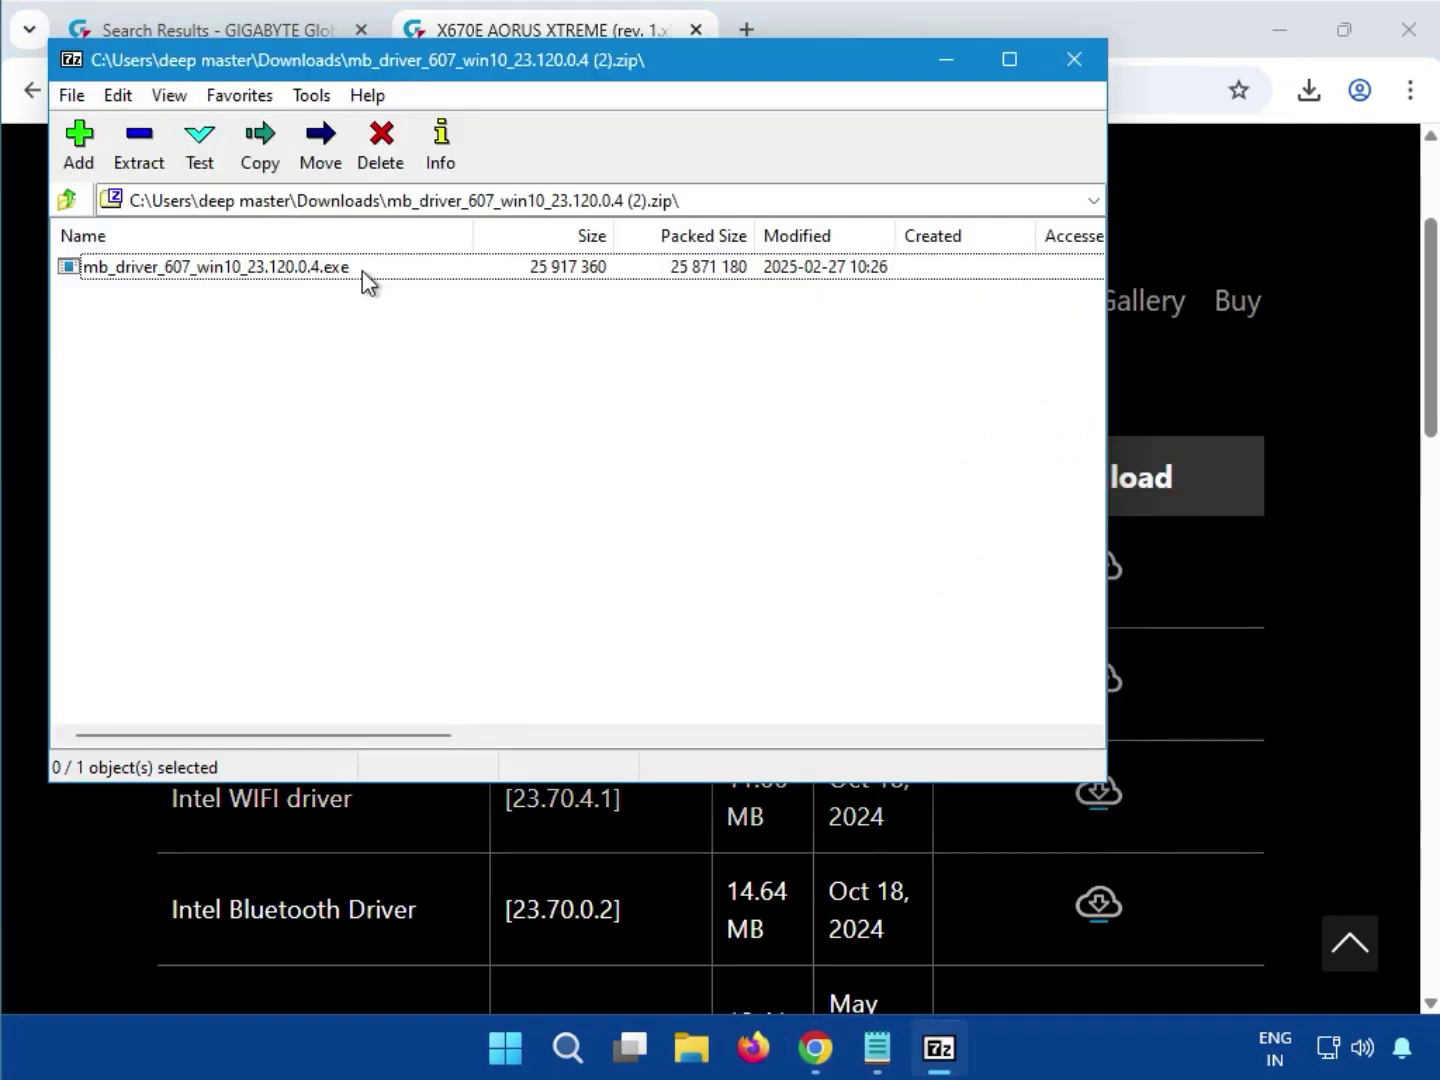
double_click(321, 270)
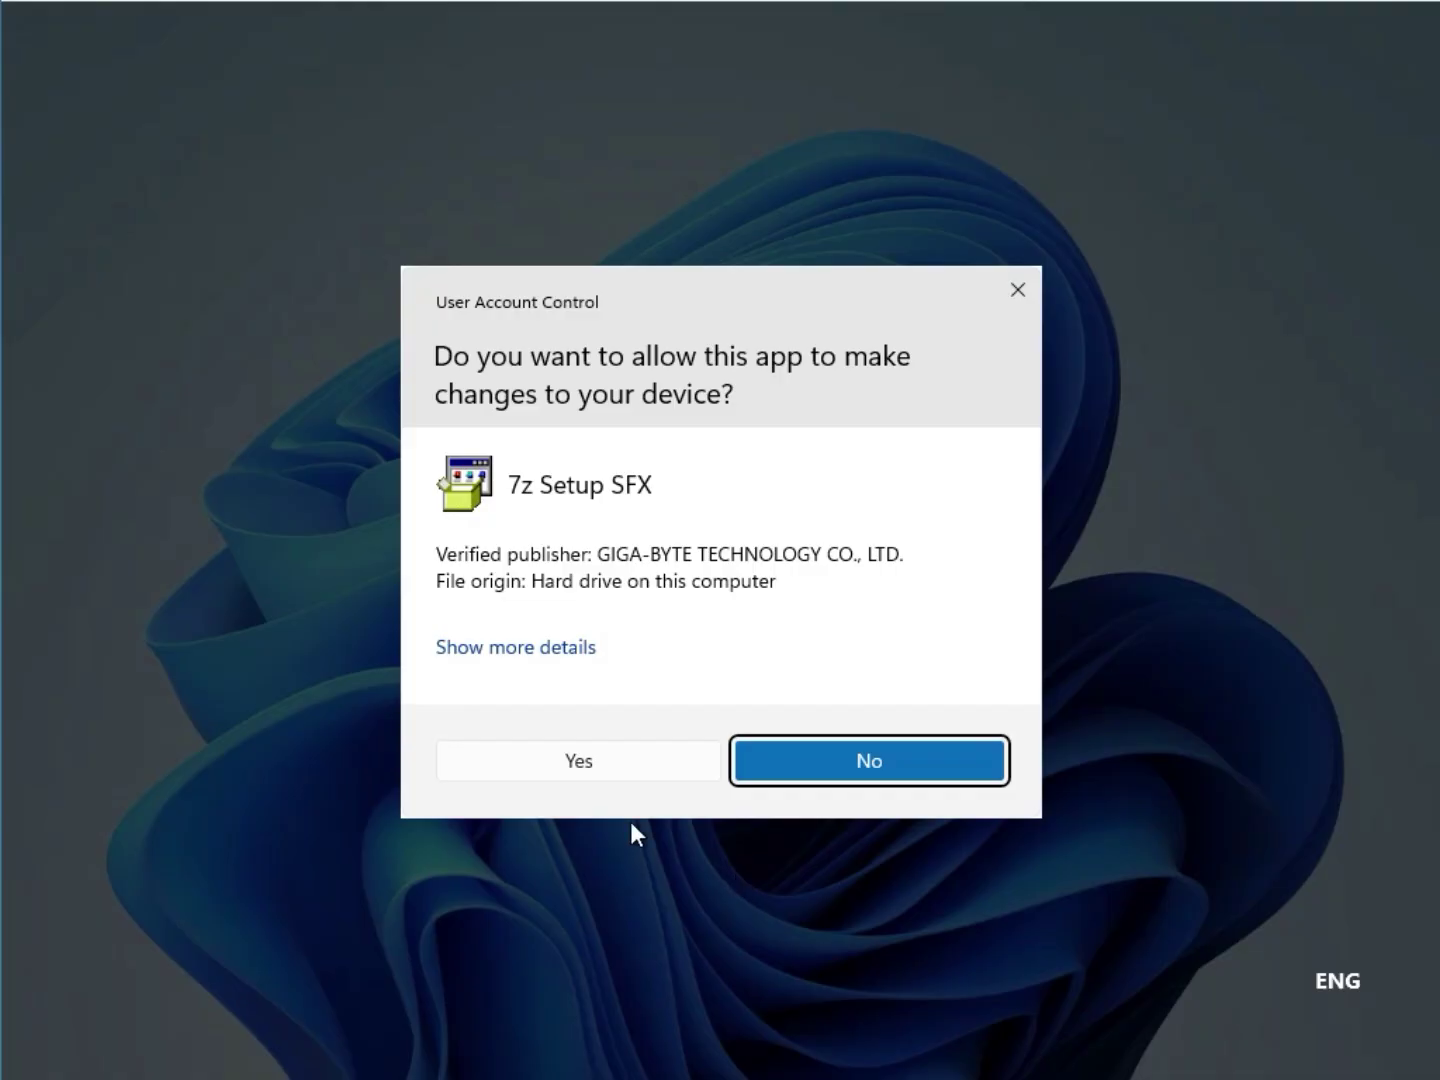
click(589, 762)
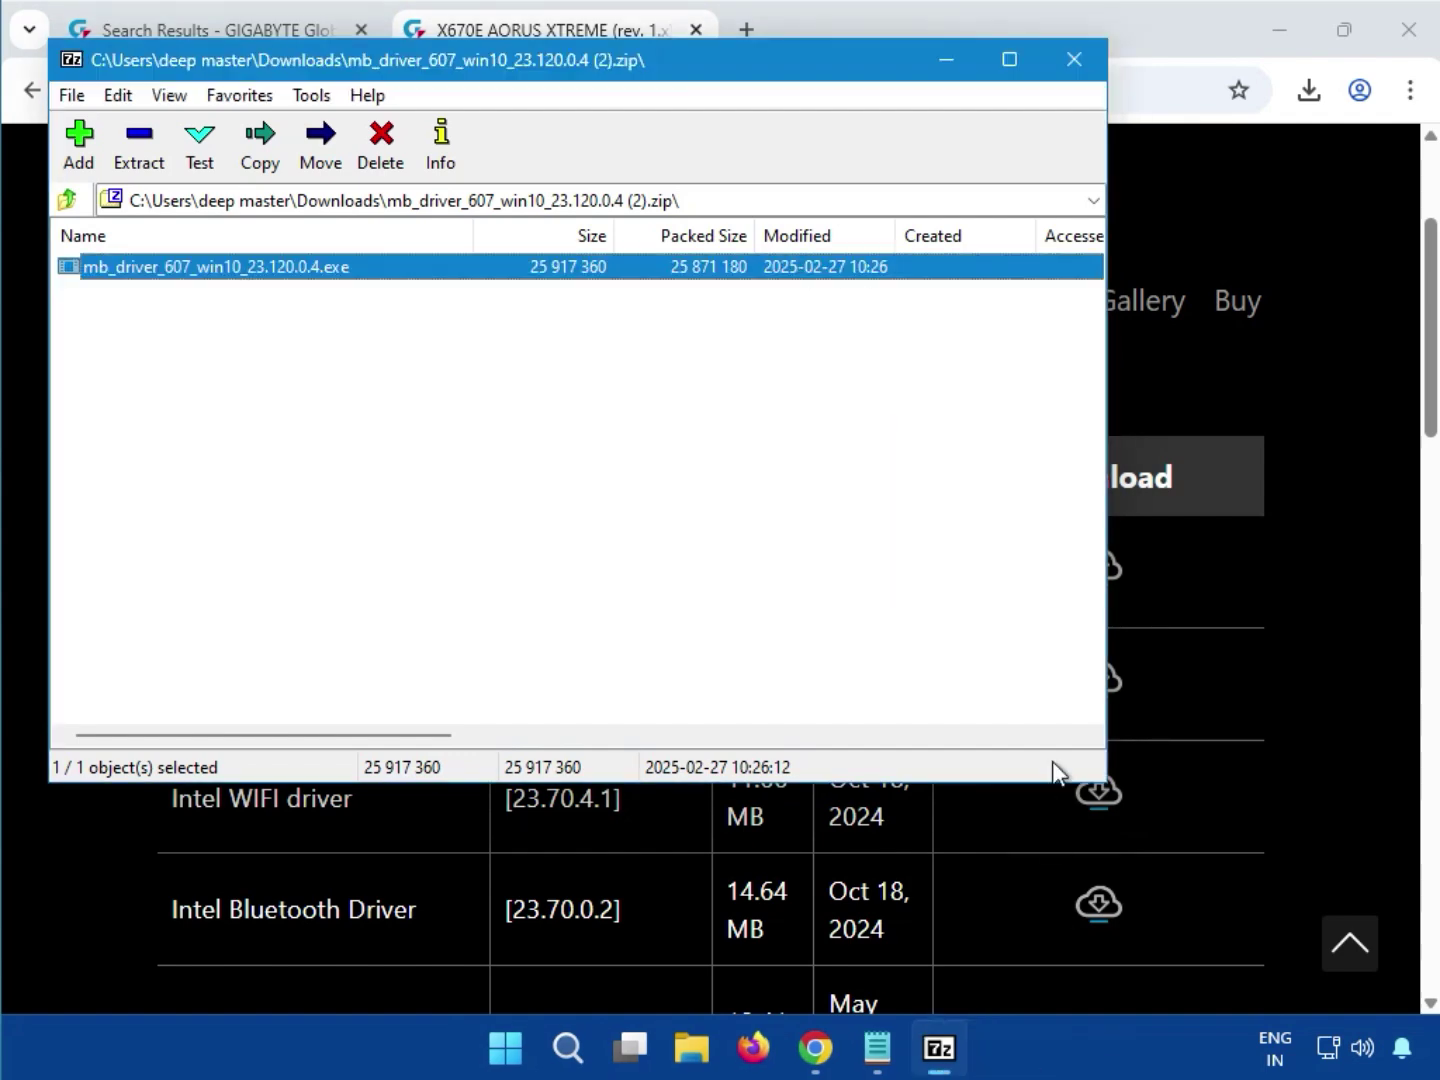
click(1075, 55)
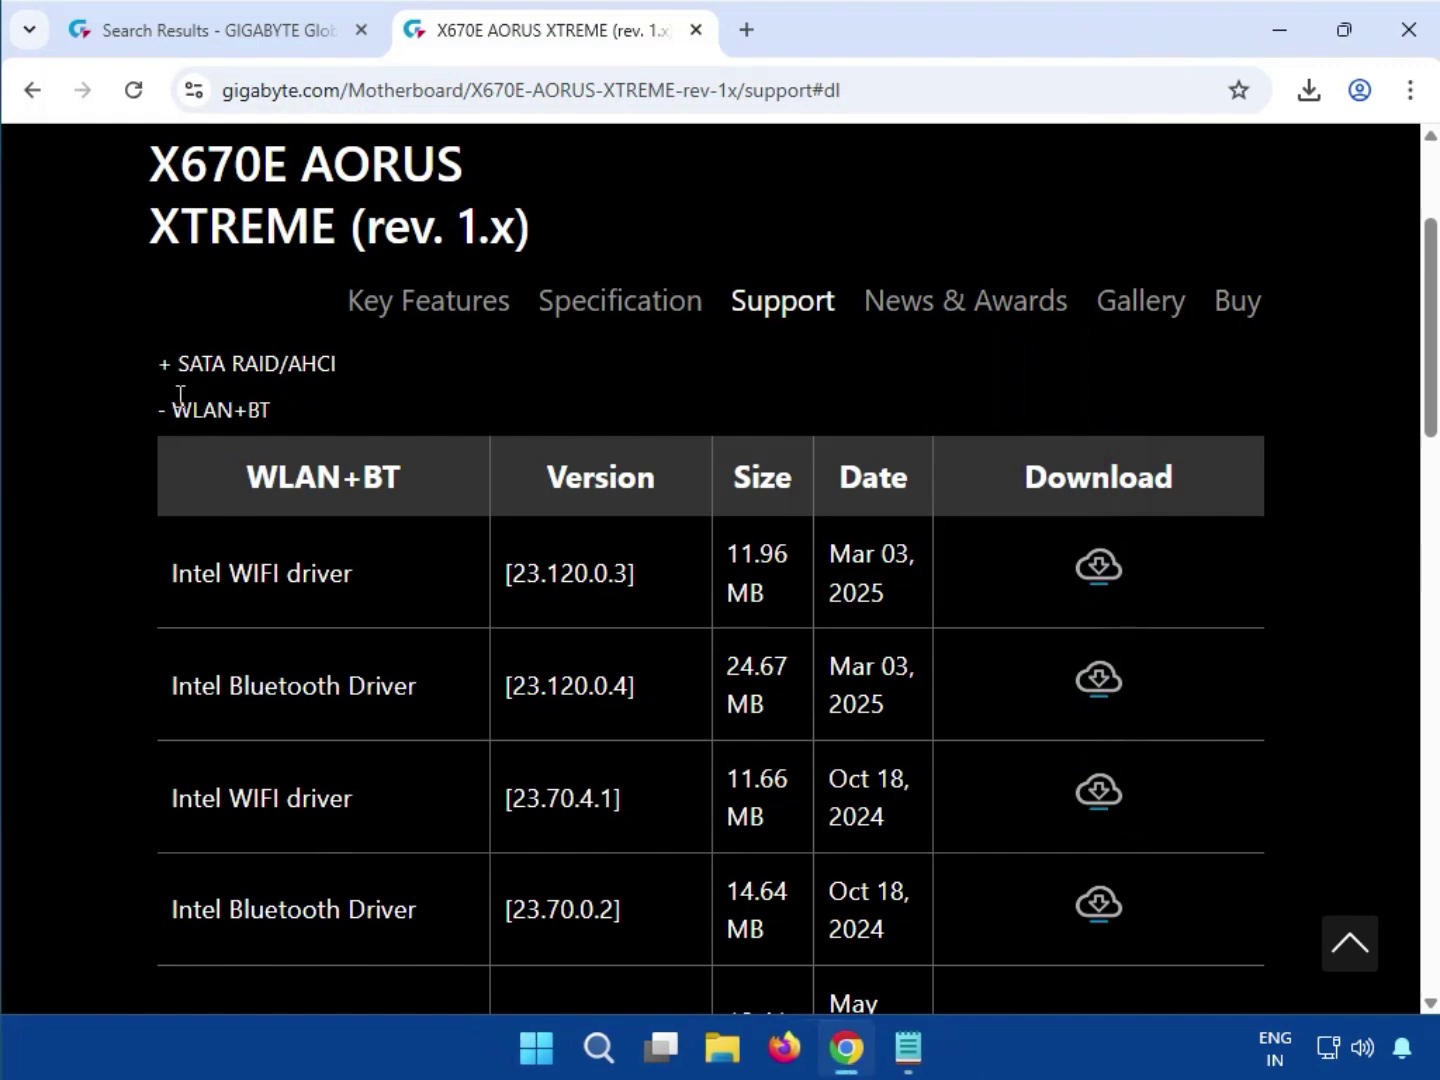
Download the Intel WIFI driver version 23.120.0.3 from the WLAN+BT category.
drag(174, 402, 229, 407)
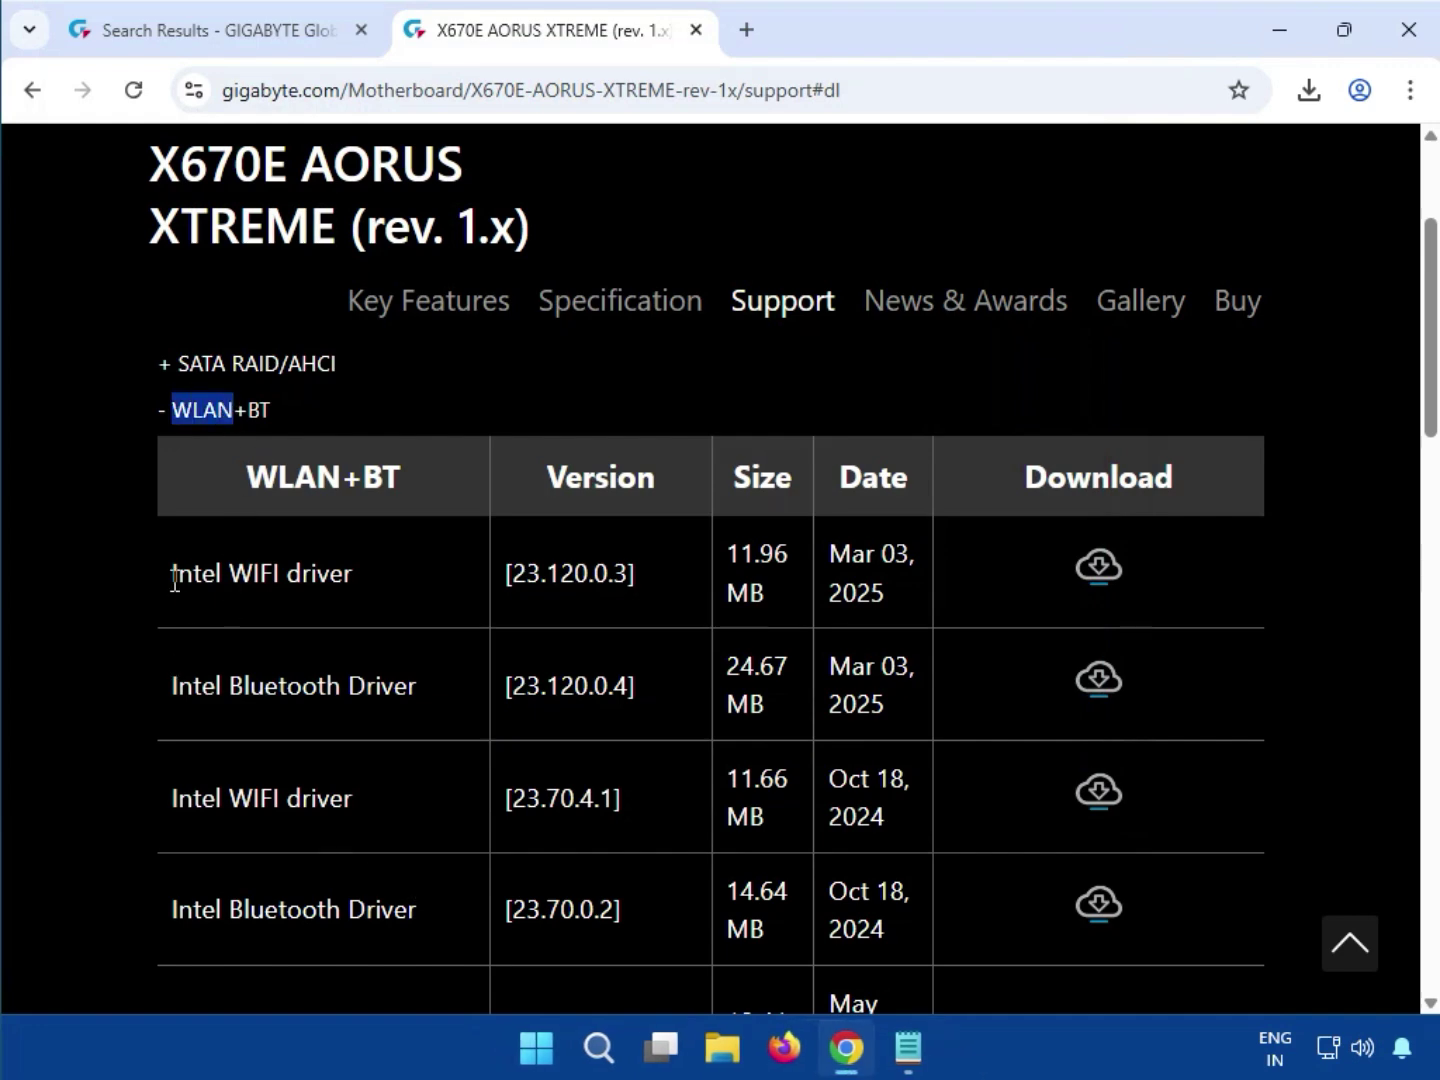
drag(171, 573, 893, 608)
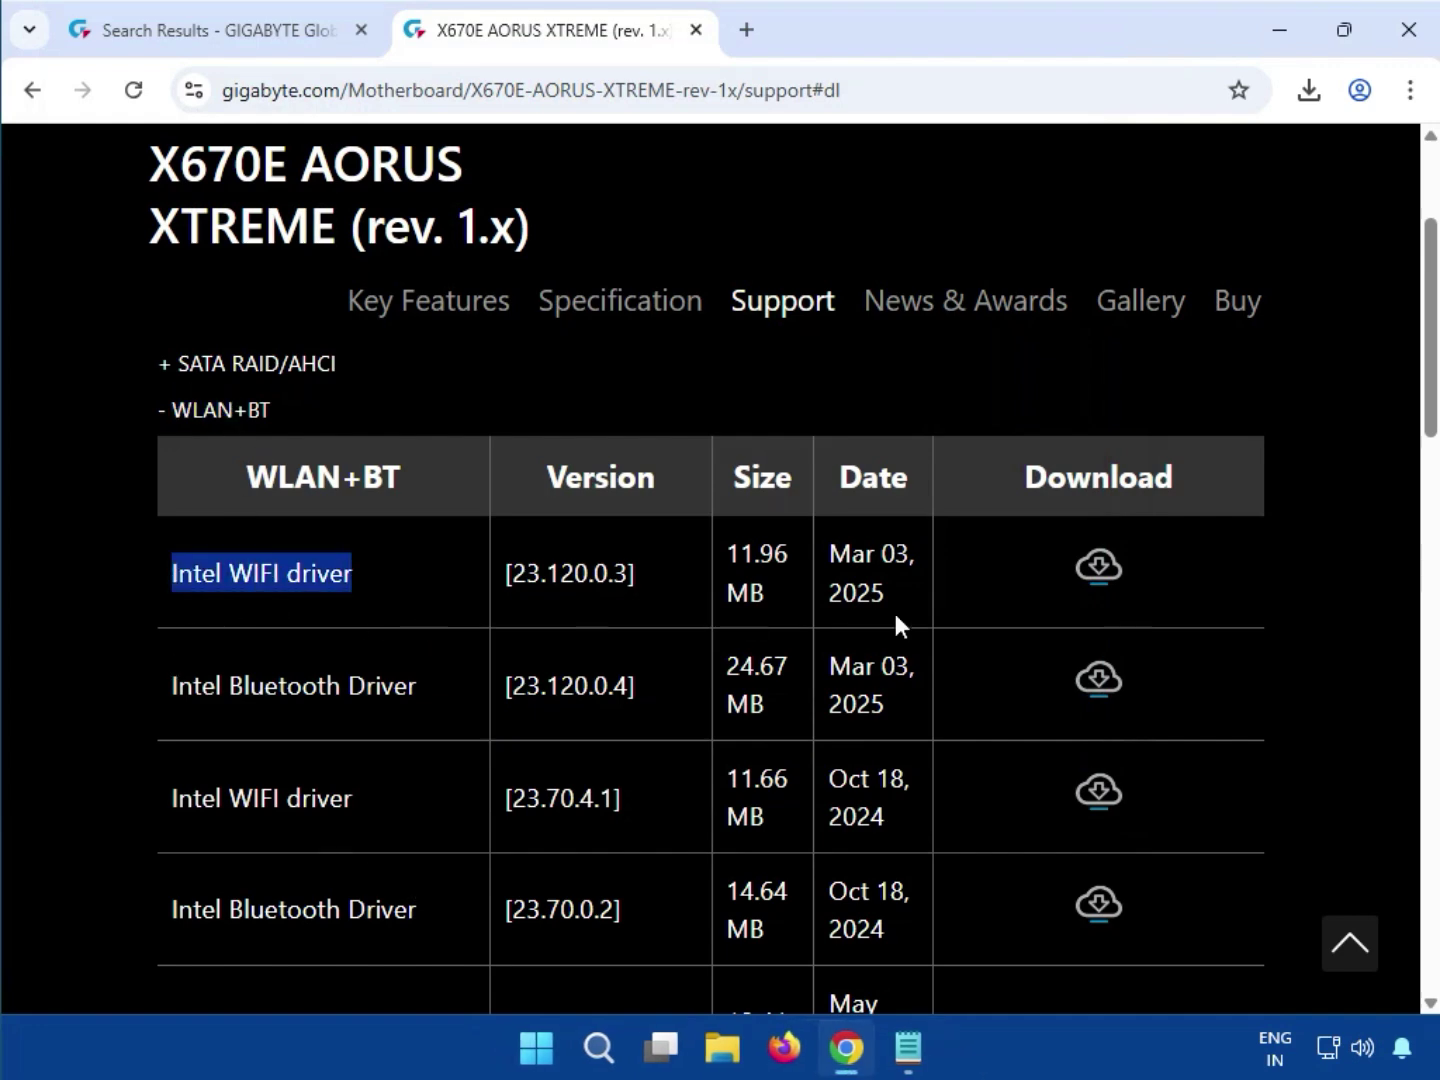
click(1103, 572)
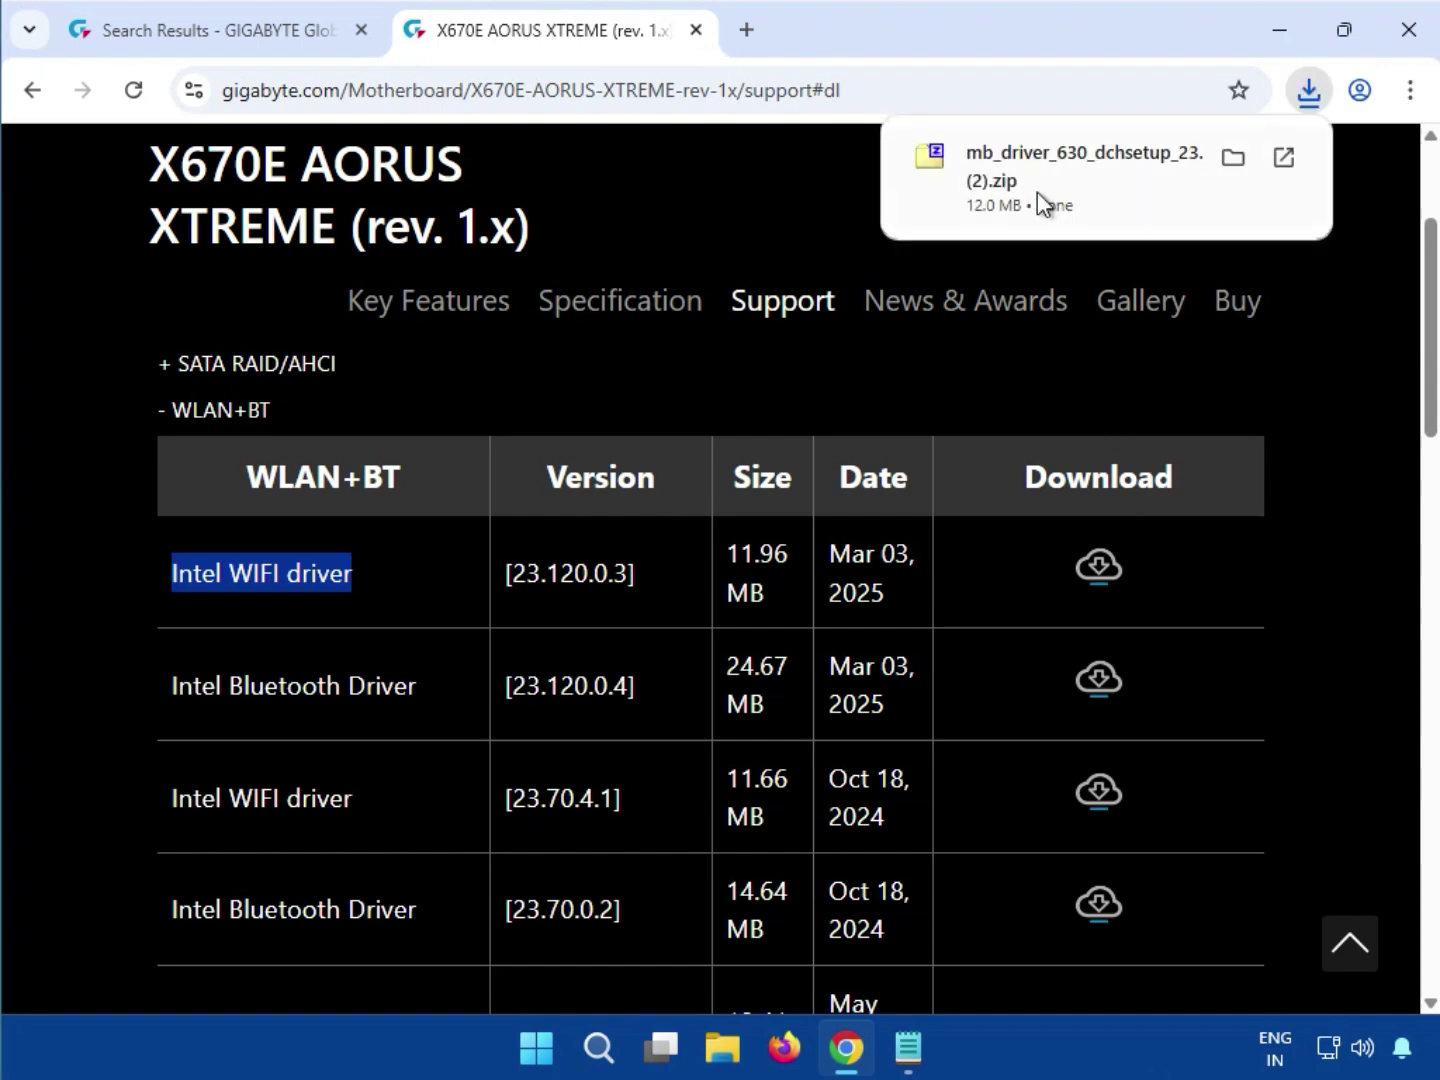
Run mb_driver_630_dchsetup_23.120.0.3.exe from the downloaded WIFI archive, allow it to make changes to the device, and close the archive.
click(1048, 151)
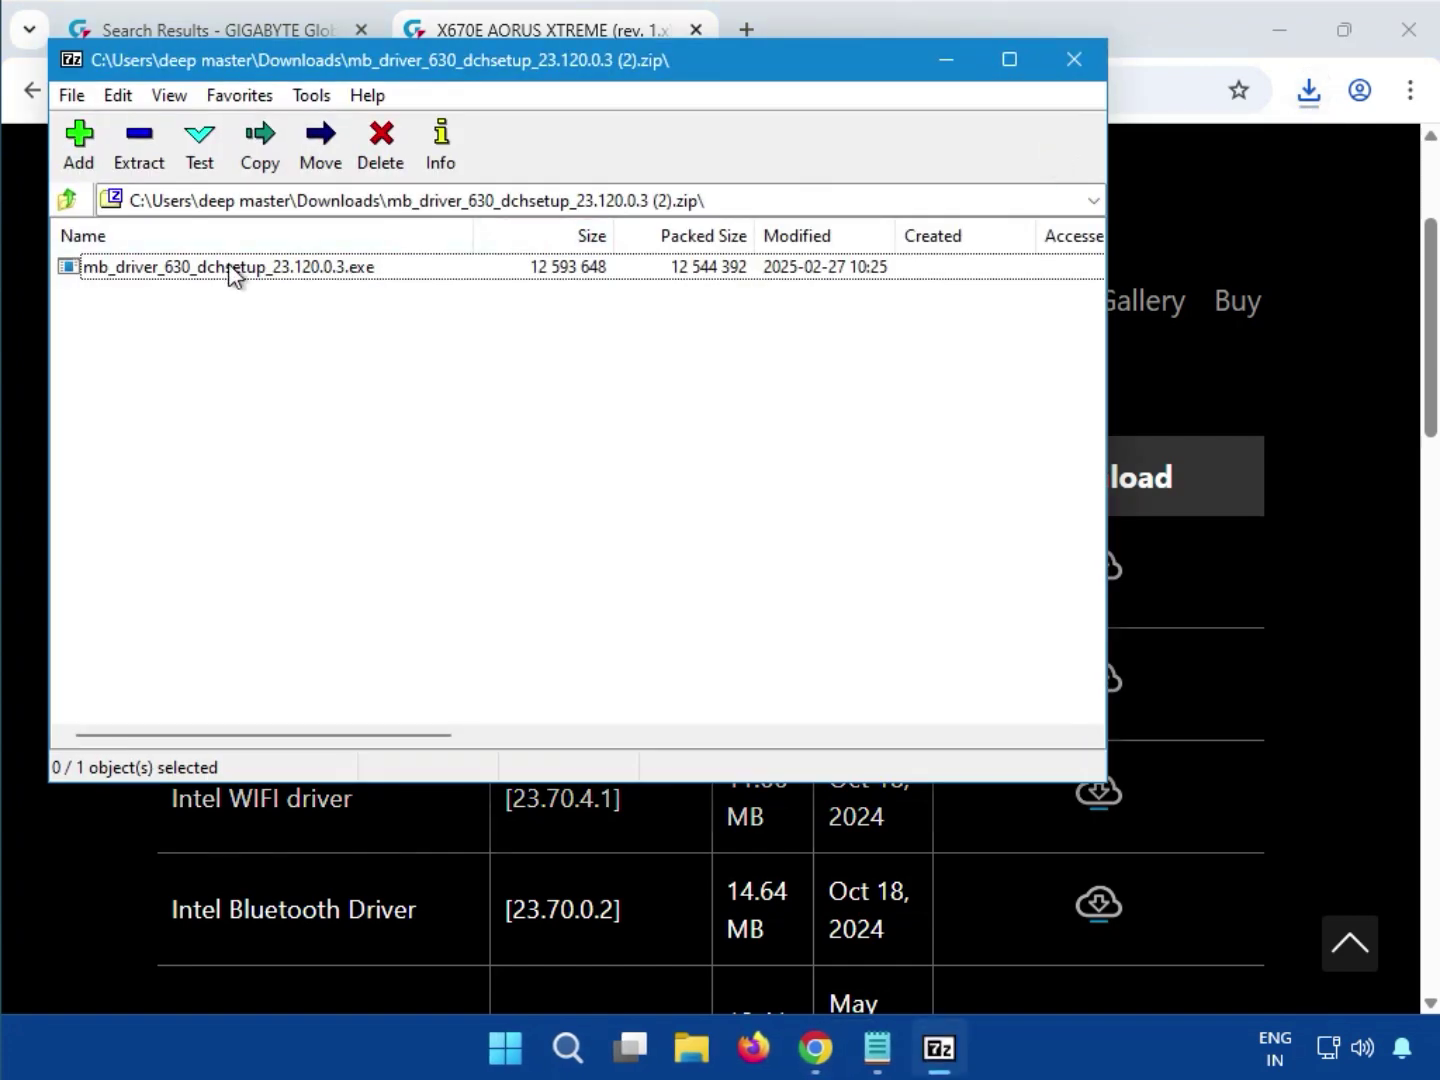
double_click(229, 268)
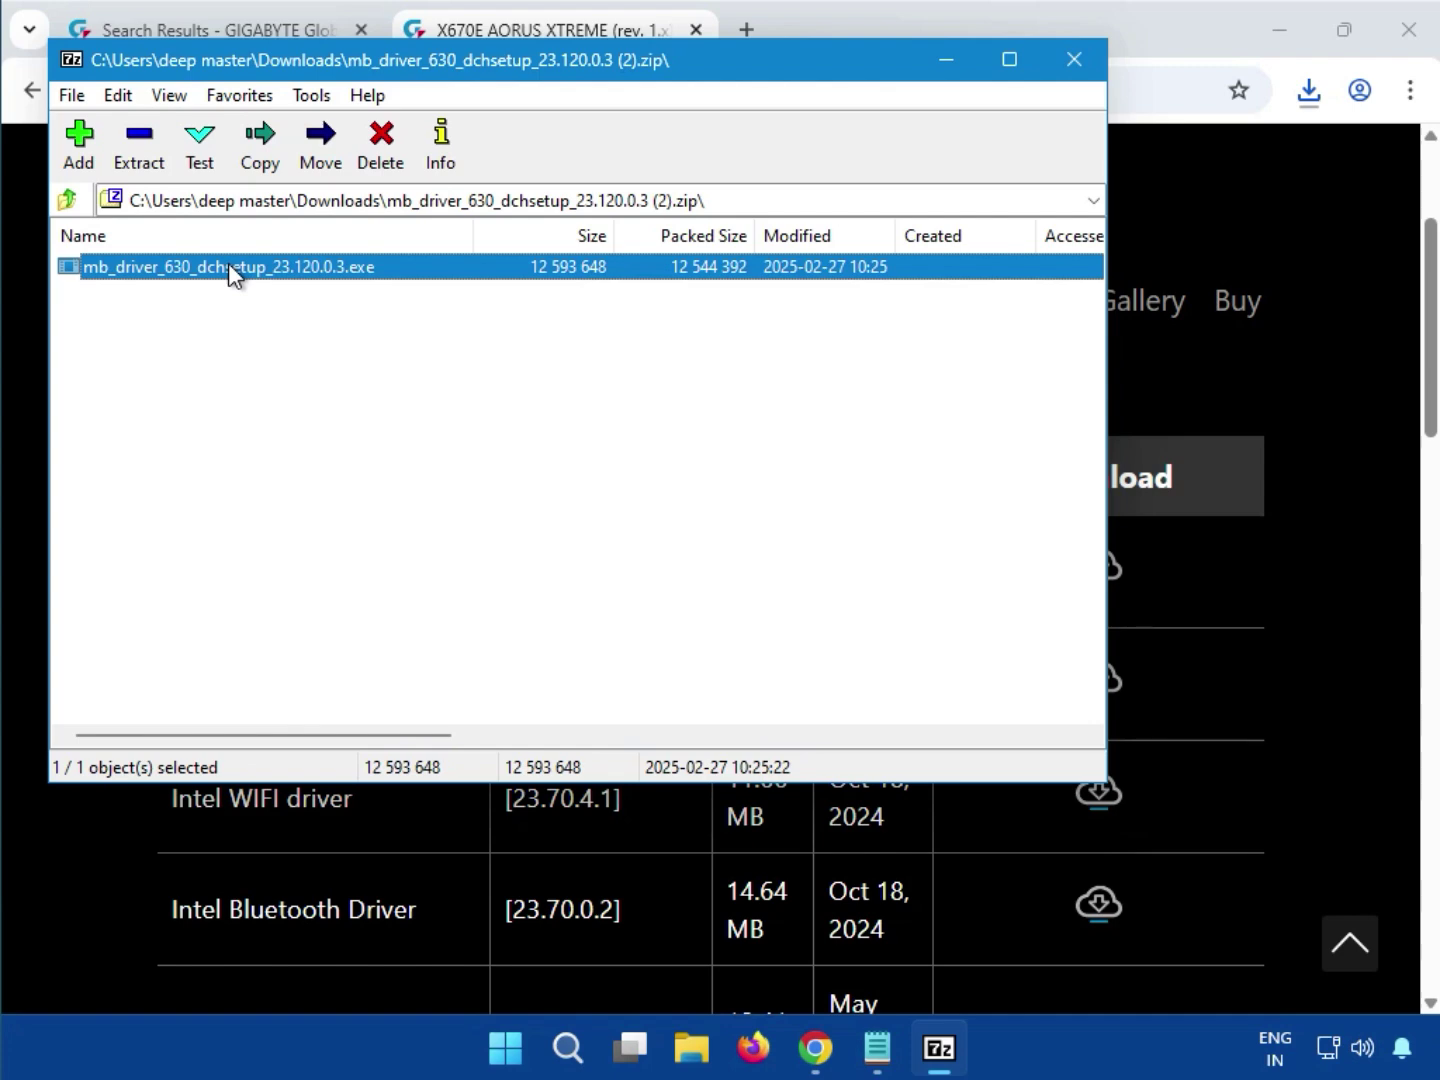
double_click(229, 266)
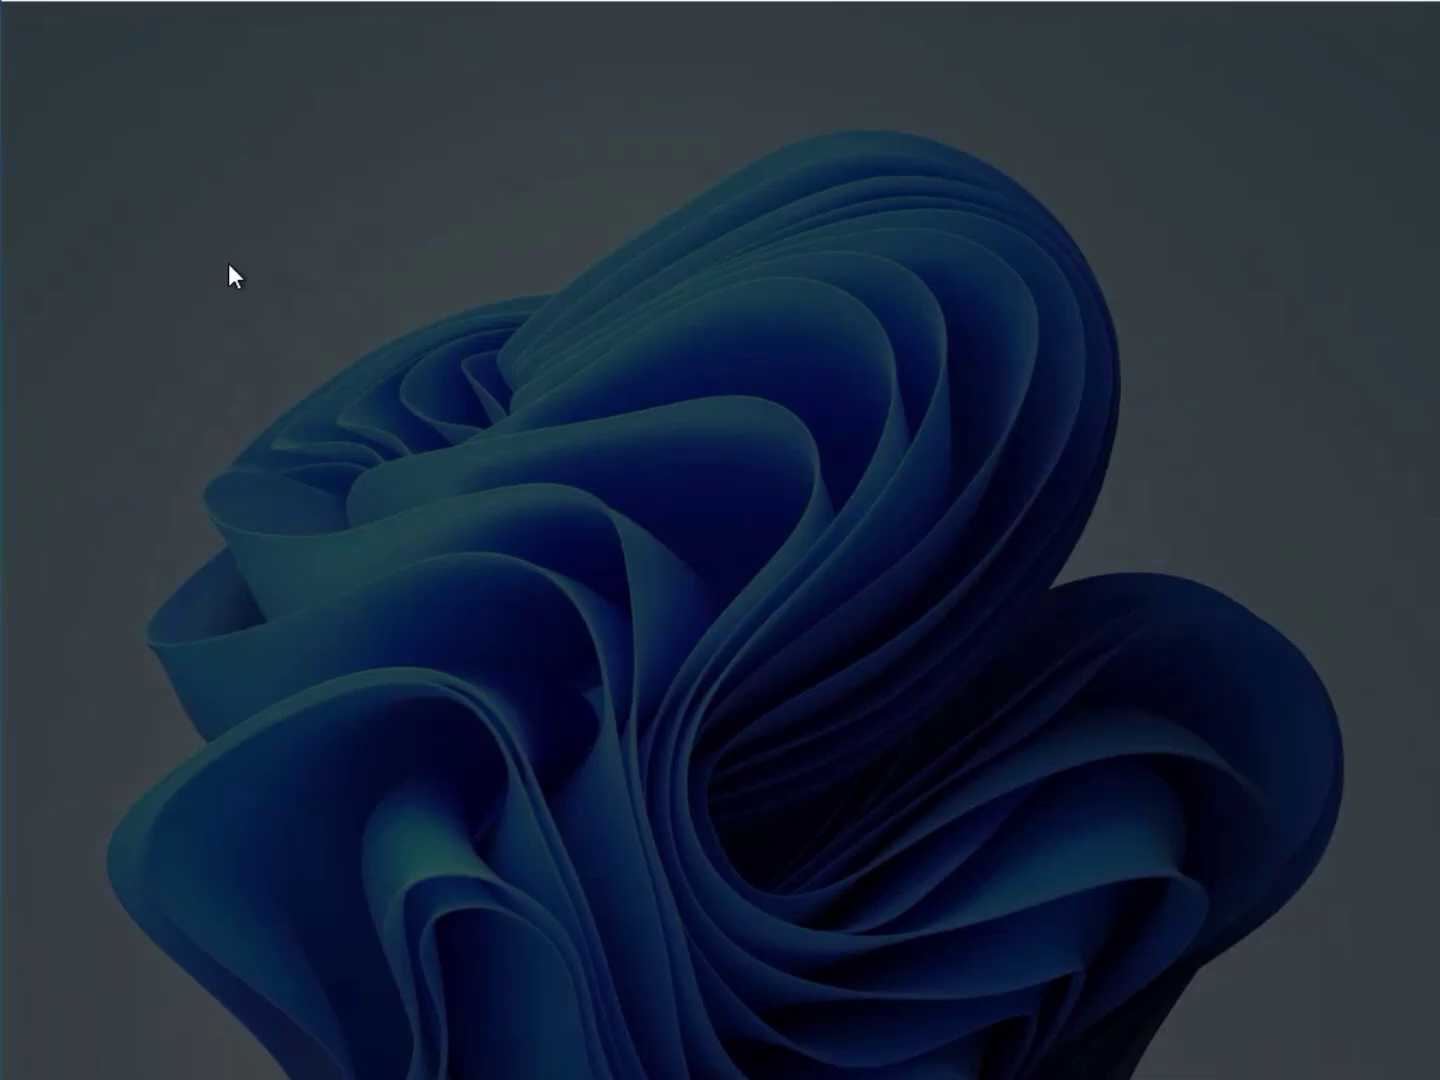
click(511, 776)
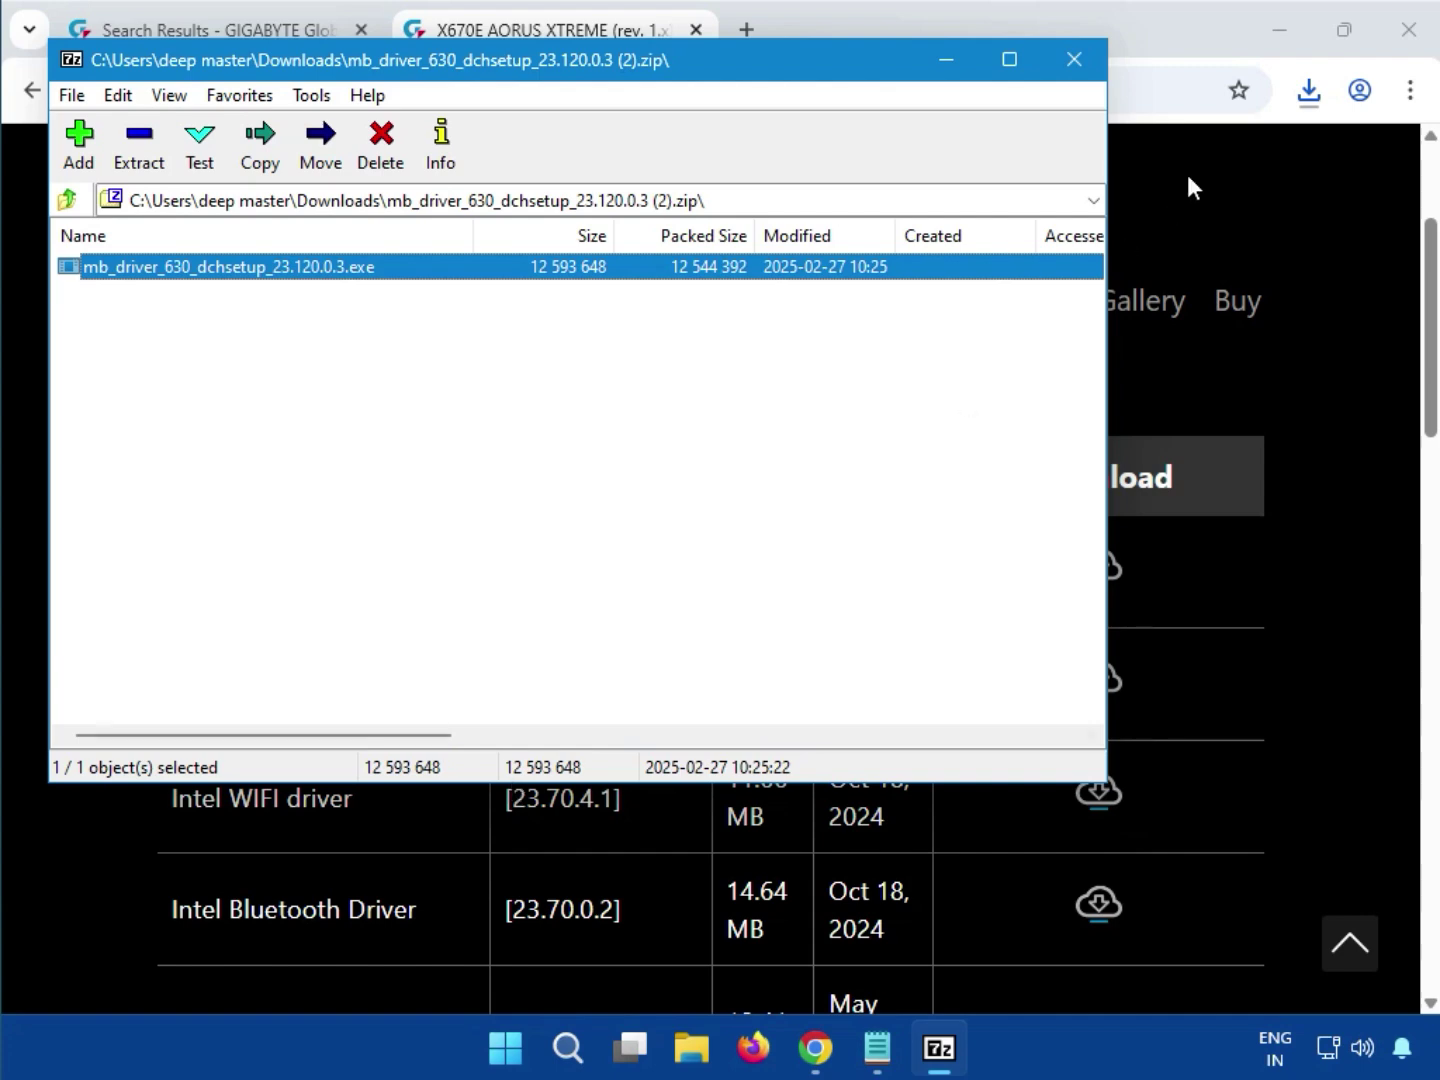
click(1090, 69)
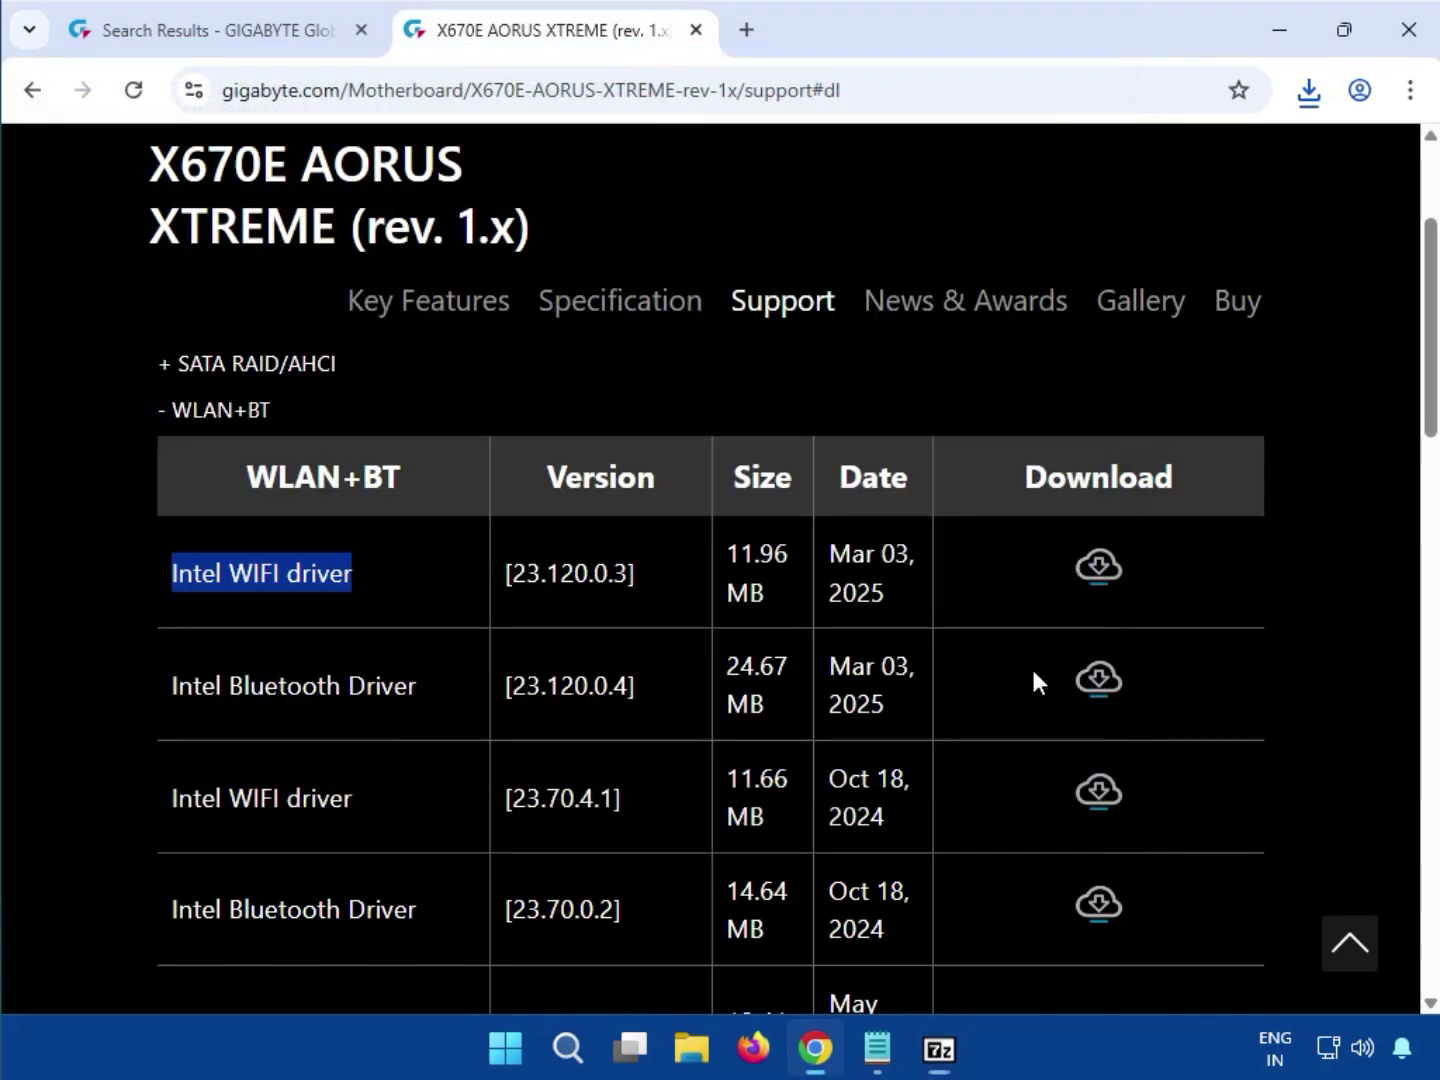